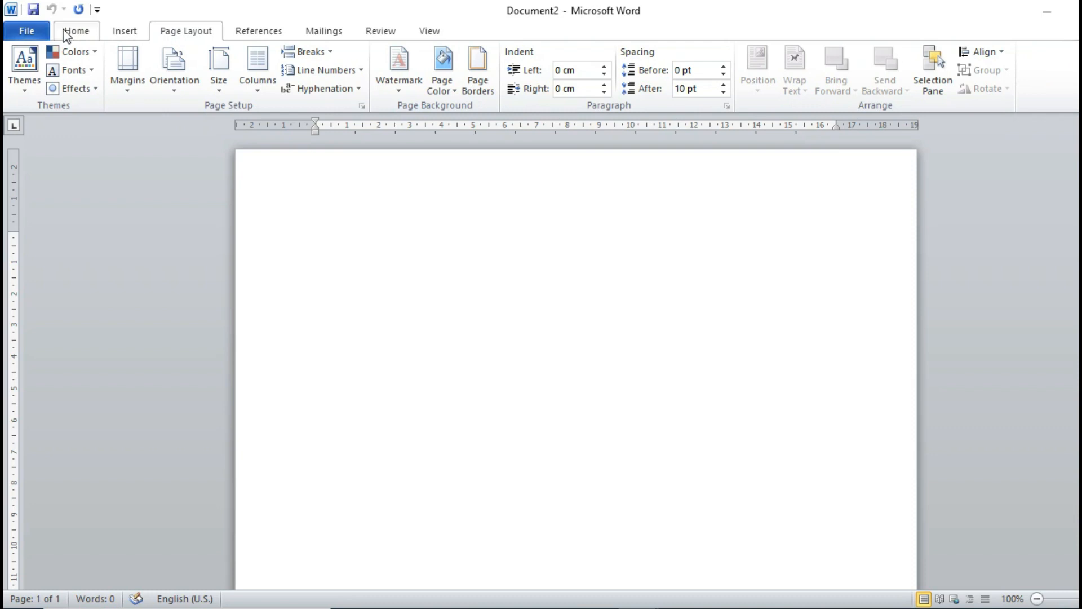
pyautogui.click(122, 31)
pyautogui.click(164, 34)
pyautogui.click(265, 35)
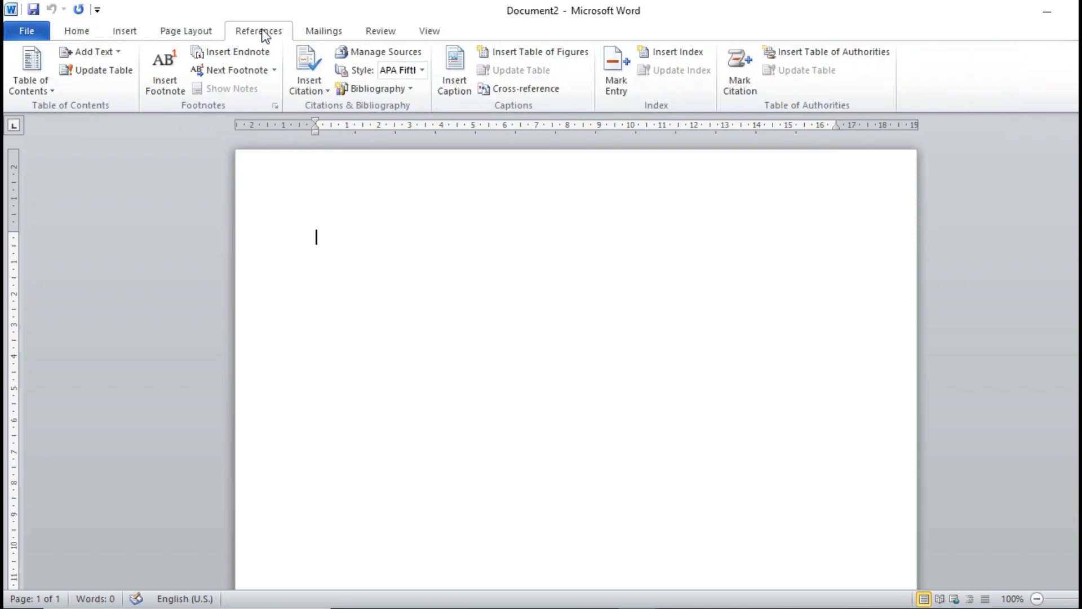
pyautogui.click(79, 34)
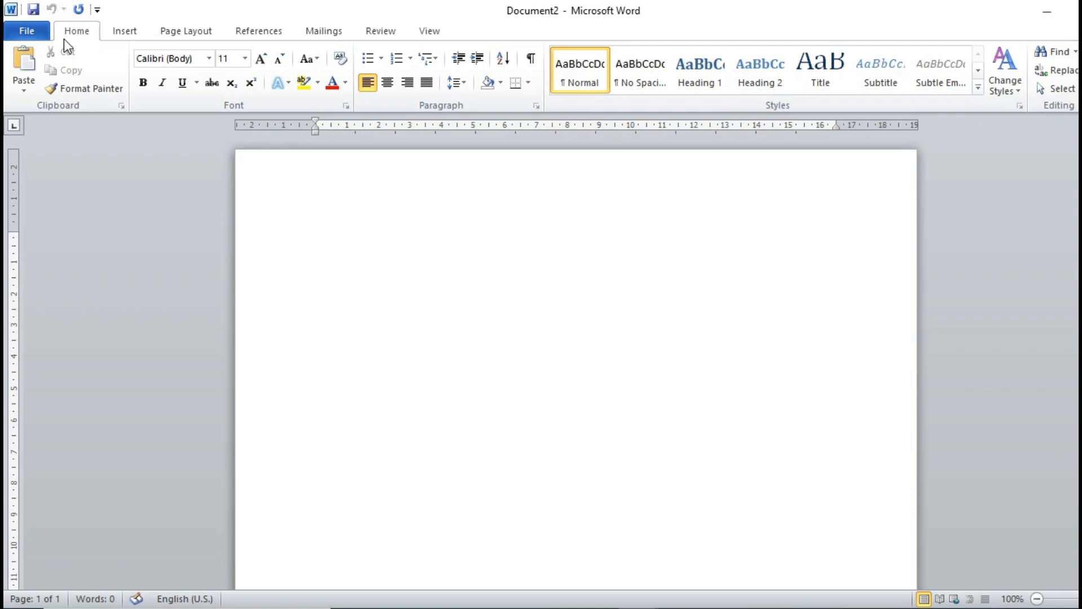
pyautogui.click(134, 31)
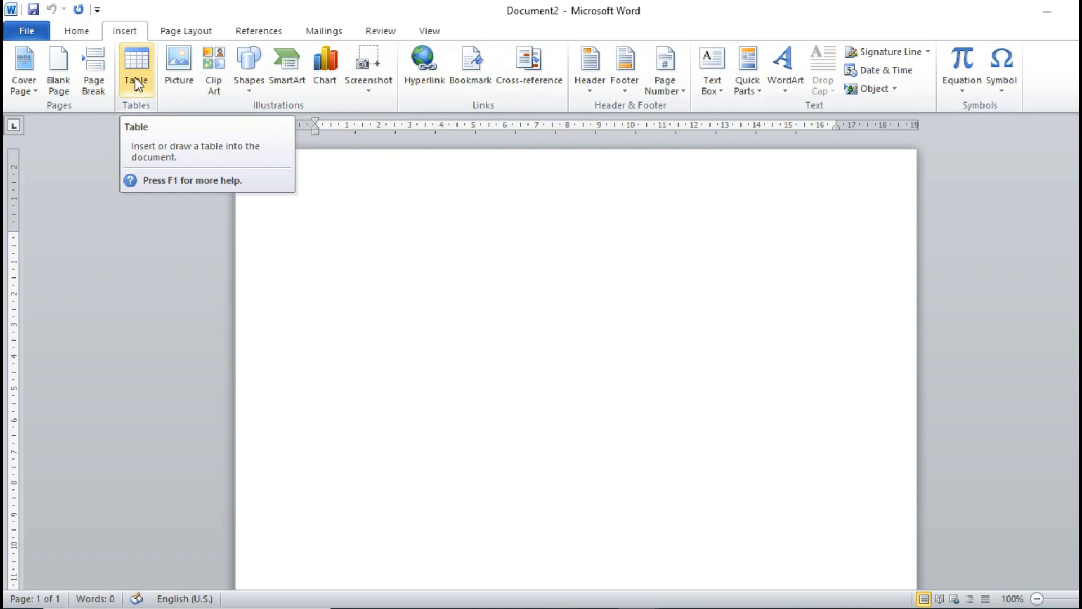
pyautogui.click(74, 34)
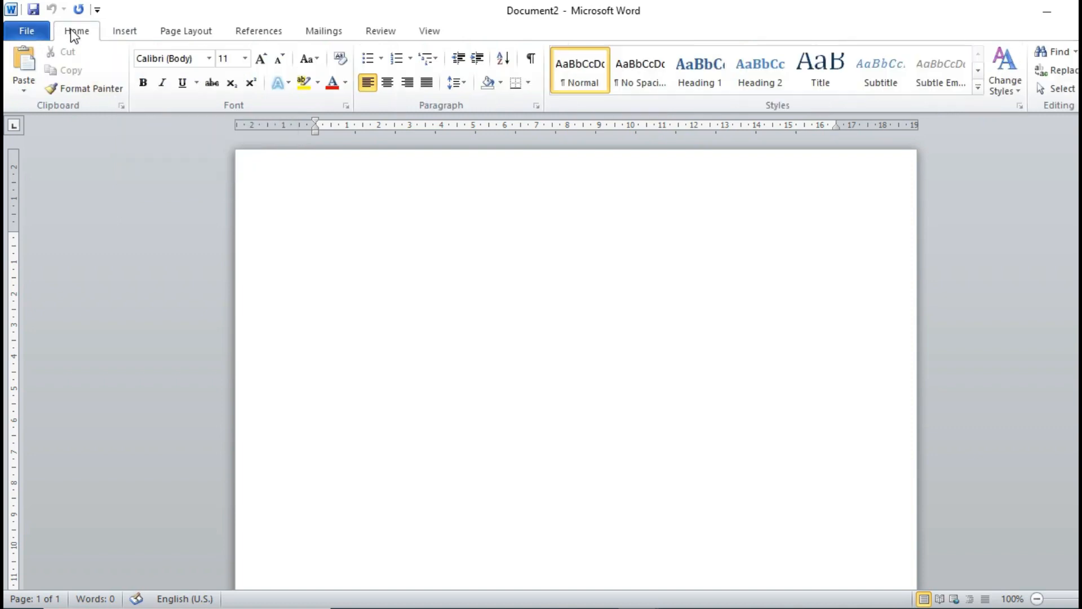
pyautogui.click(119, 32)
pyautogui.click(188, 35)
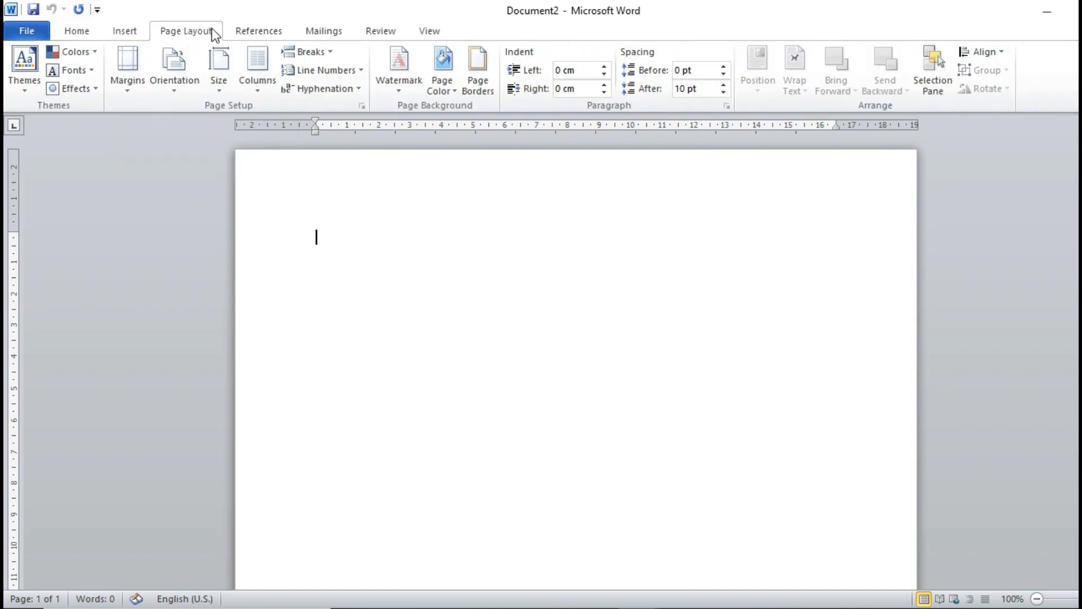
pyautogui.click(262, 30)
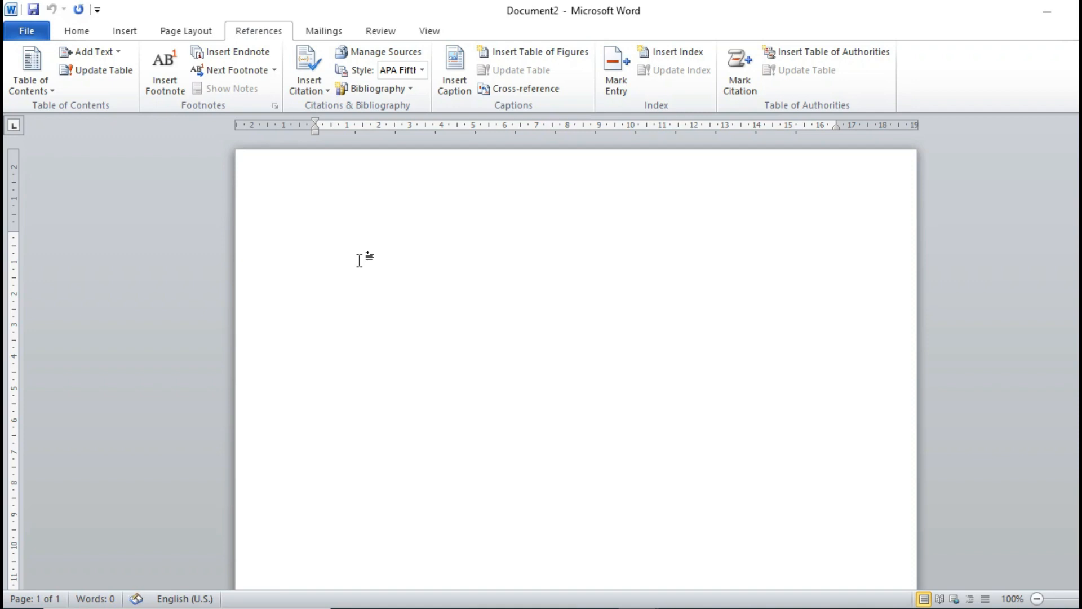
# Enter the title "NAMA PAHLAWAN DAN JASANYA" in capital letters on the first line of the blank document.
pyautogui.write('nama')
pyautogui.press('BackSpace')
pyautogui.press('BackSpace')
pyautogui.press('BackSpace')
pyautogui.press('BackSpace')
pyautogui.press('BackSpace')
pyautogui.write('NAMA PAHLAWAN')
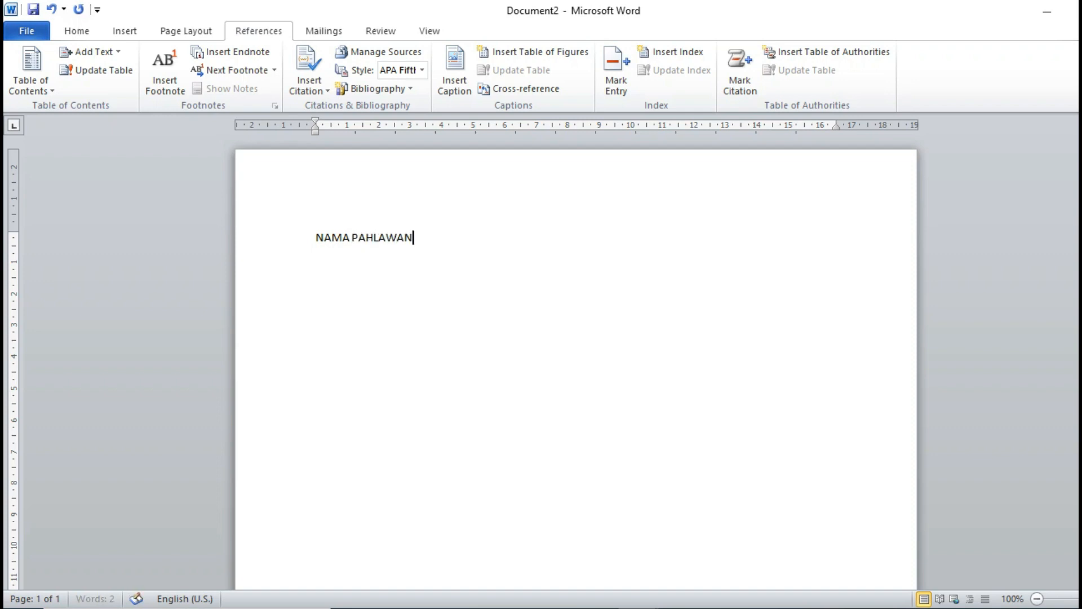
pyautogui.write(' DAN JASANYA')
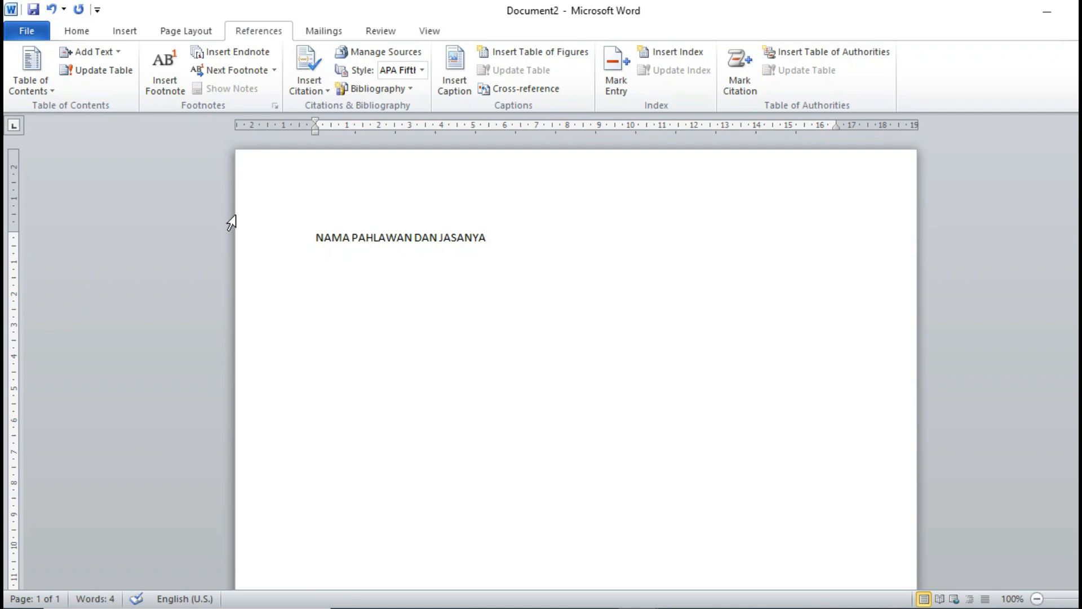
# Format the title in Britannic Bold at size 28 and centre it on the page.
pyautogui.moveTo(310, 236); pyautogui.dragTo(516, 263)
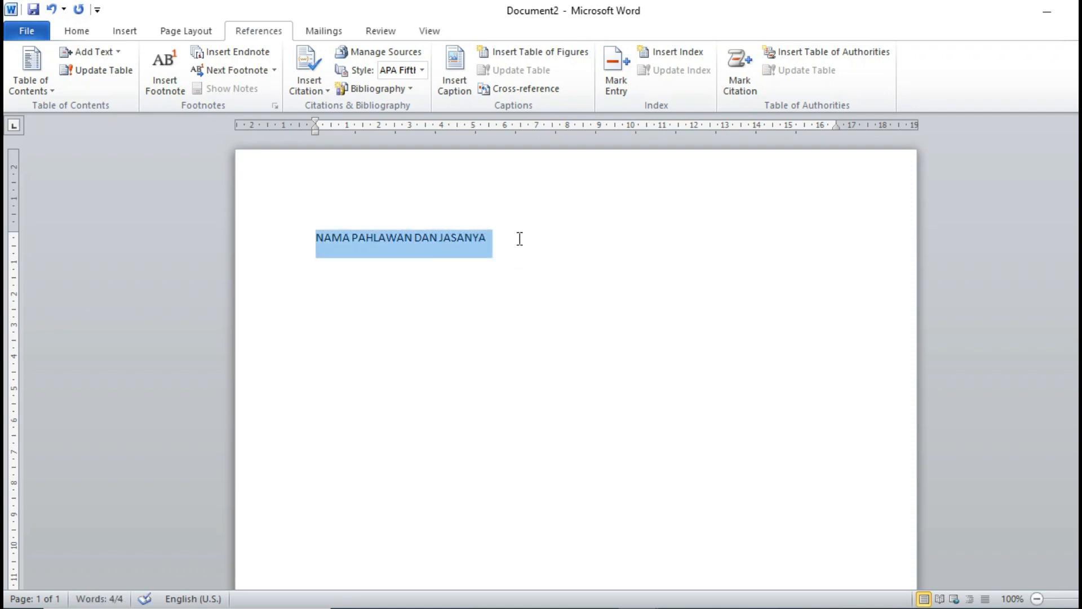
pyautogui.click(90, 34)
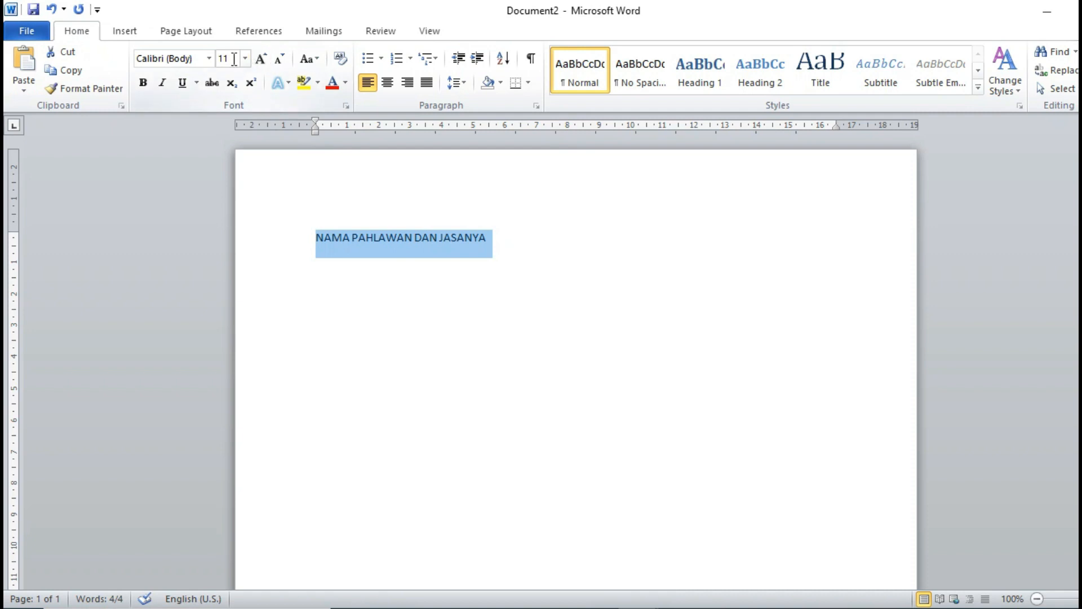
pyautogui.click(208, 58)
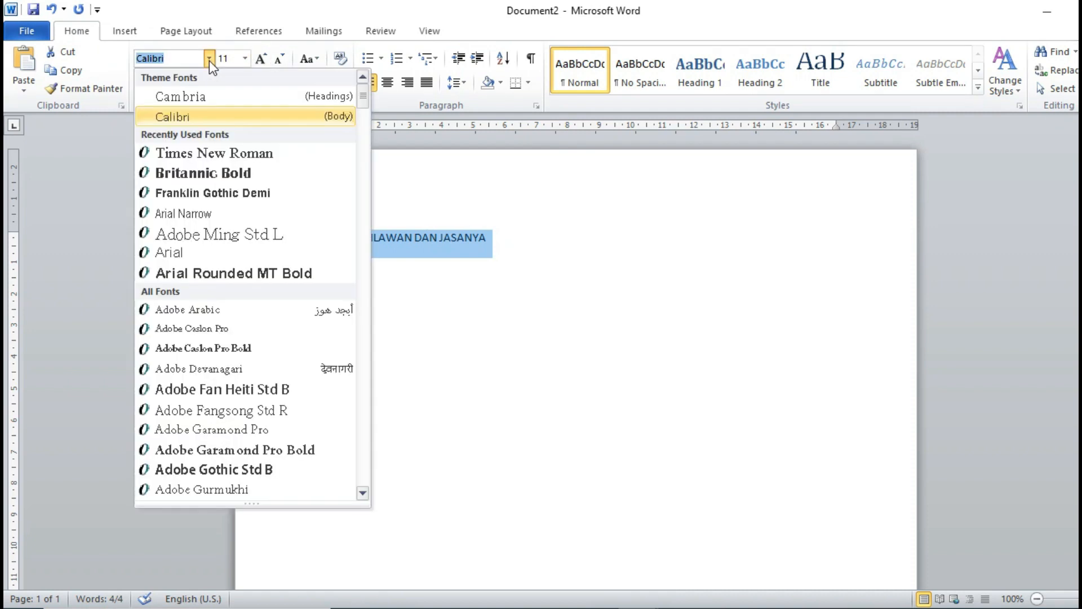
pyautogui.click(212, 175)
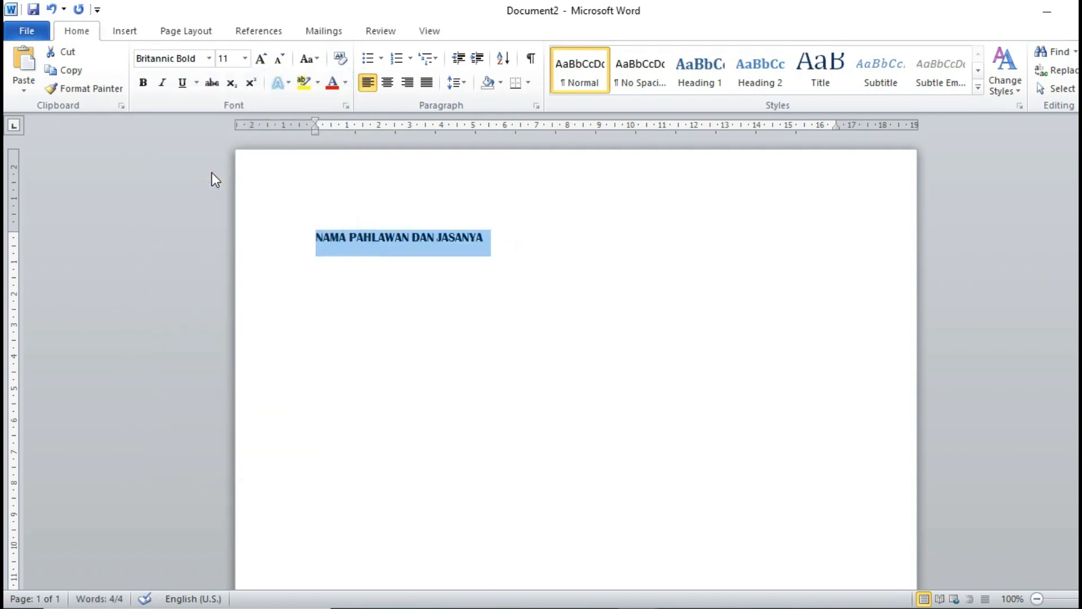
pyautogui.click(246, 59)
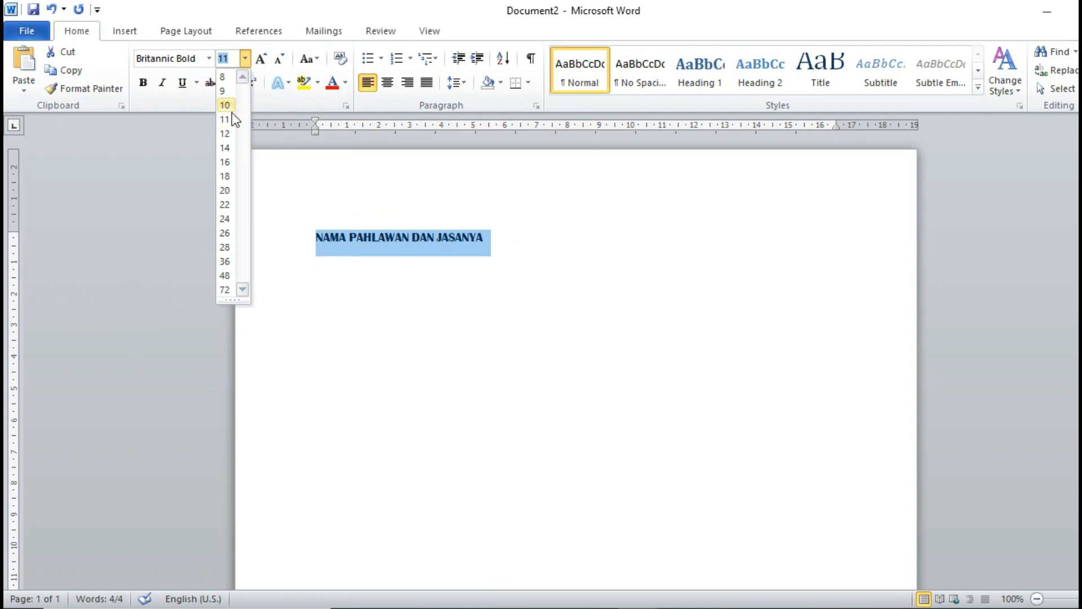
pyautogui.click(226, 248)
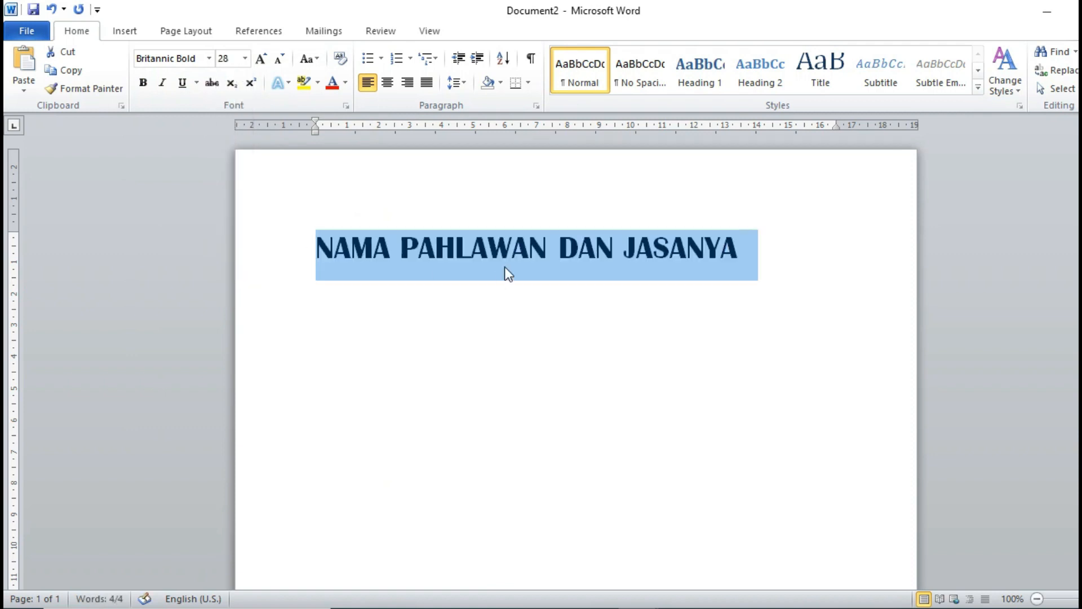
pyautogui.click(388, 84)
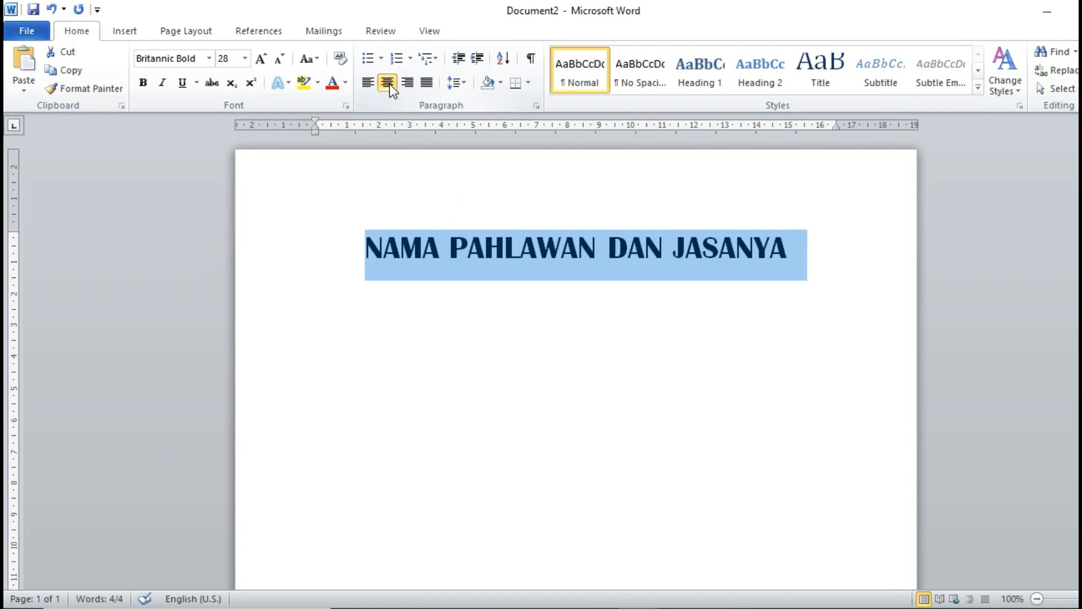
pyautogui.click(821, 257)
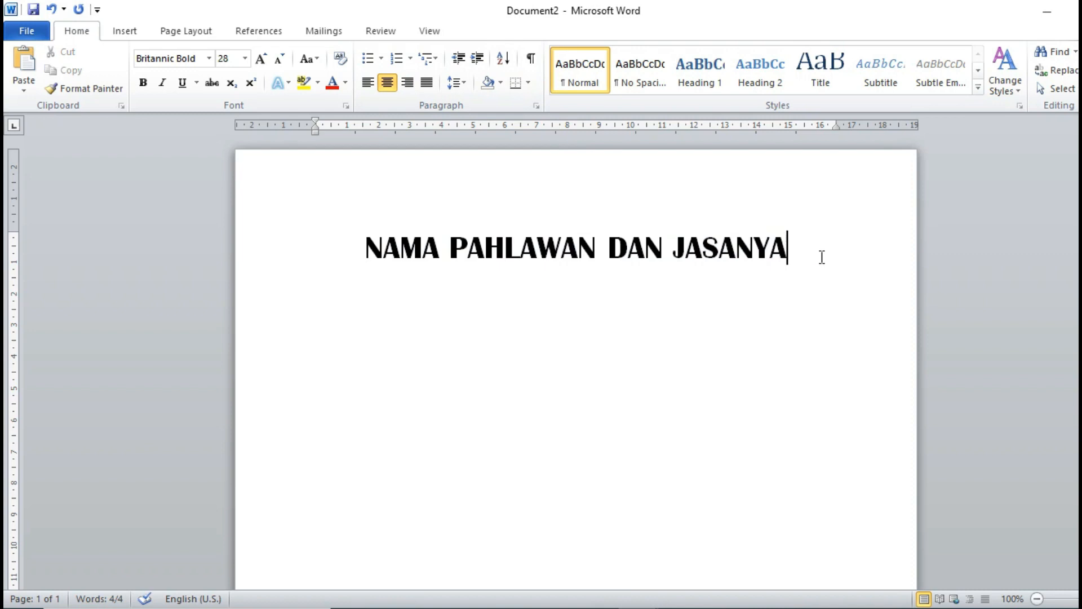
# Insert a table with 3 columns and 5 rows on a new line below the title.
pyautogui.press('Return')
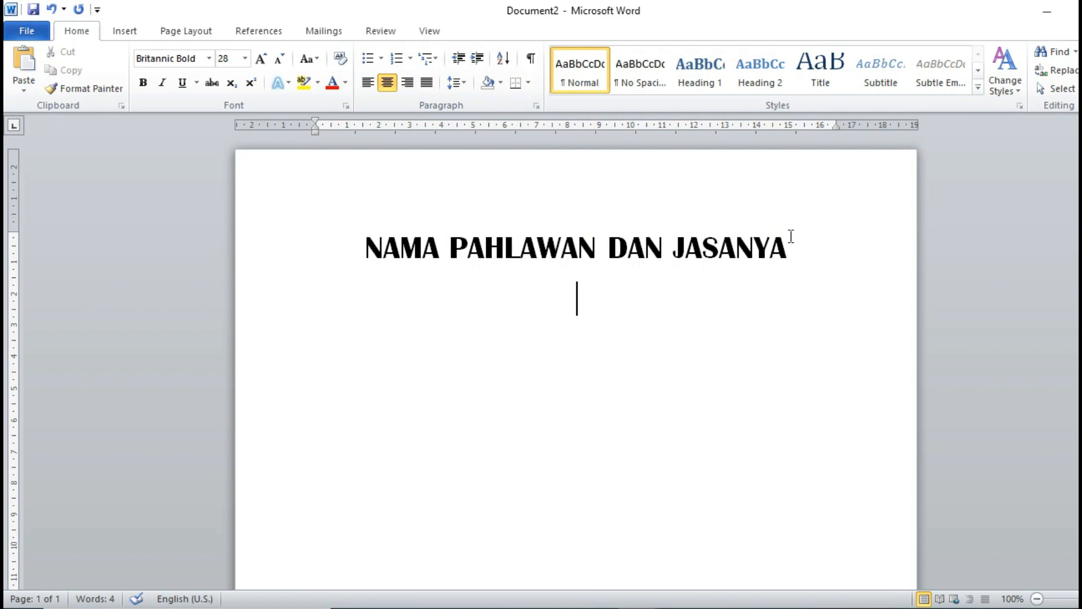
pyautogui.click(125, 33)
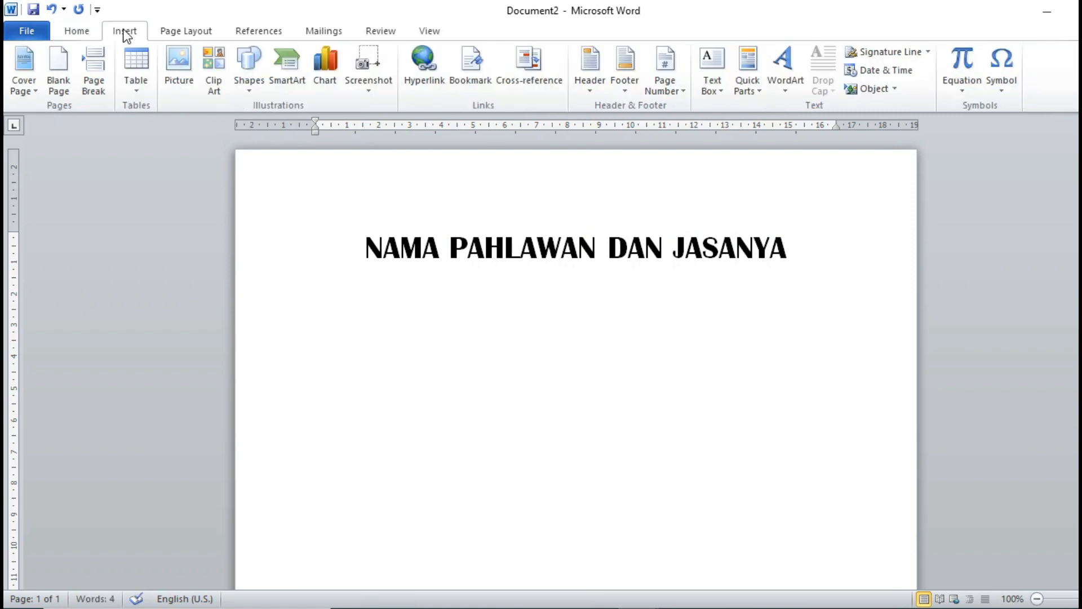
pyautogui.click(138, 90)
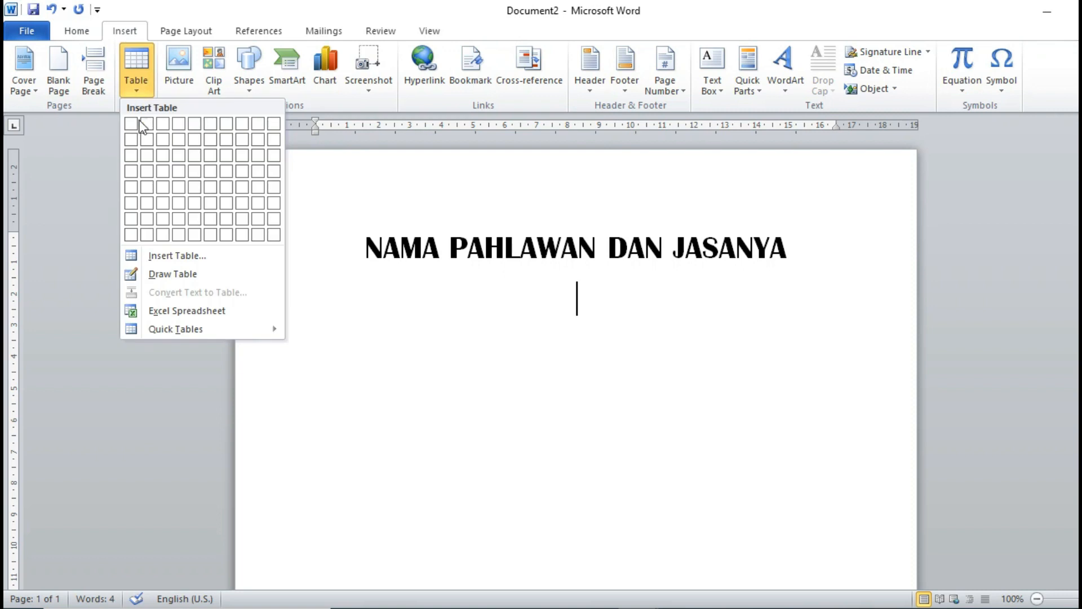
pyautogui.click(161, 255)
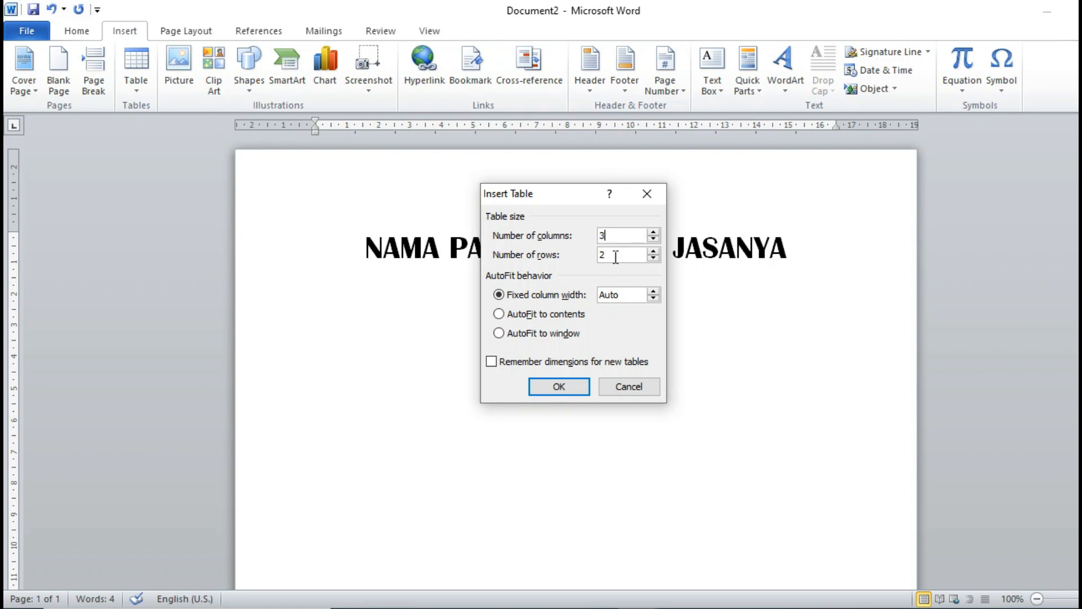
pyautogui.moveTo(616, 256); pyautogui.dragTo(587, 262)
pyautogui.write('5')
pyautogui.click(560, 386)
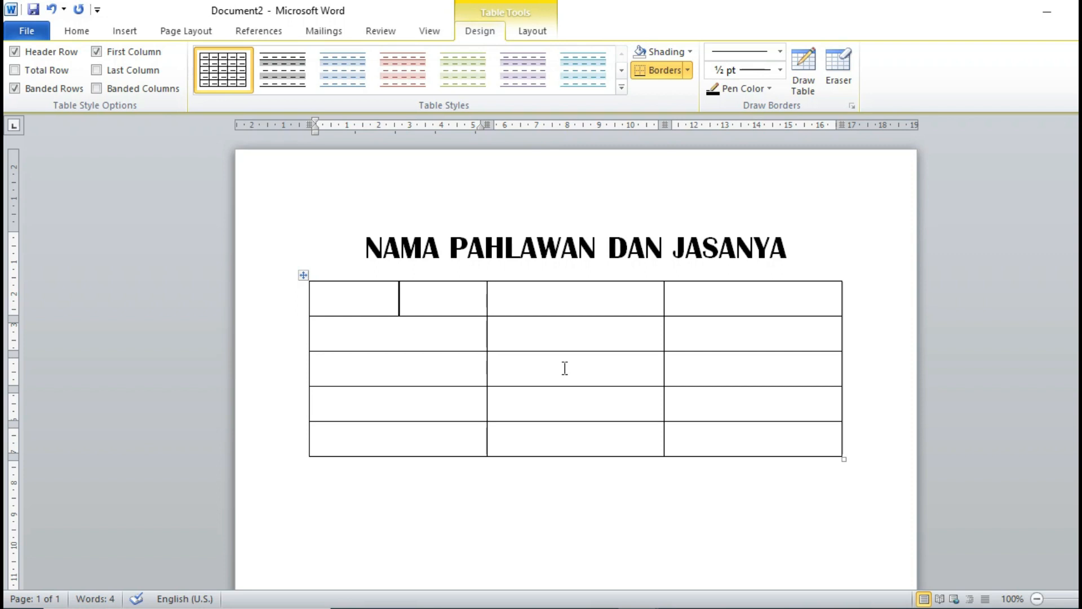
# Enter the heading "NO" in capital letters in the first cell of the table's header row.
pyautogui.write('N')
pyautogui.press('capslock')
pyautogui.write('o')
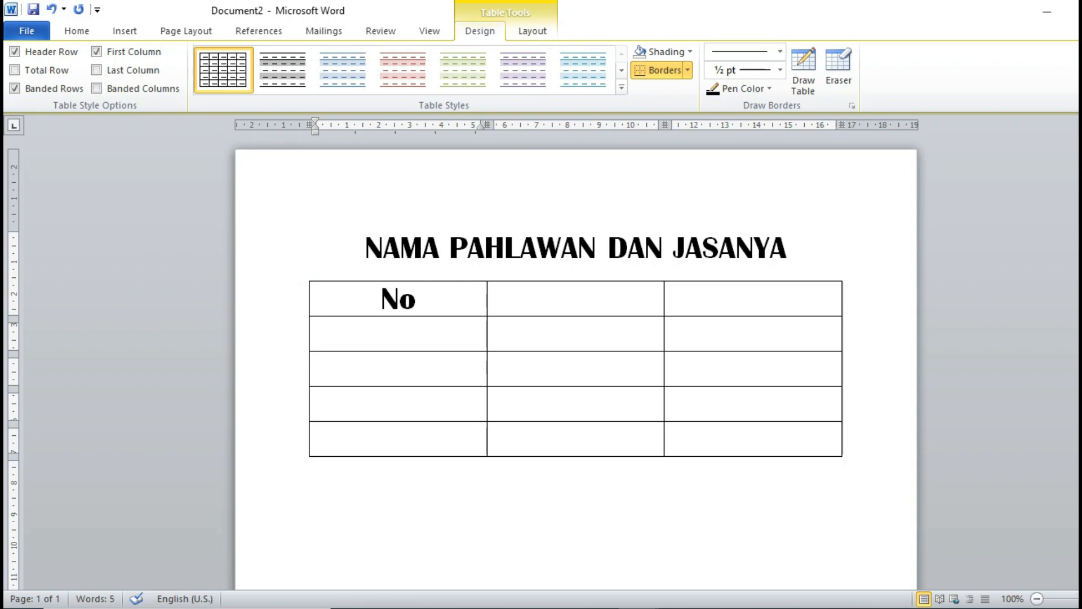
pyautogui.press('Tab')
pyautogui.click(427, 304)
pyautogui.press('BackSpace')
pyautogui.write('O')
# Fill the second and third header cells with "NAMA PAHLAWAN" and "JASA TERBESARNYA".
pyautogui.press('Tab')
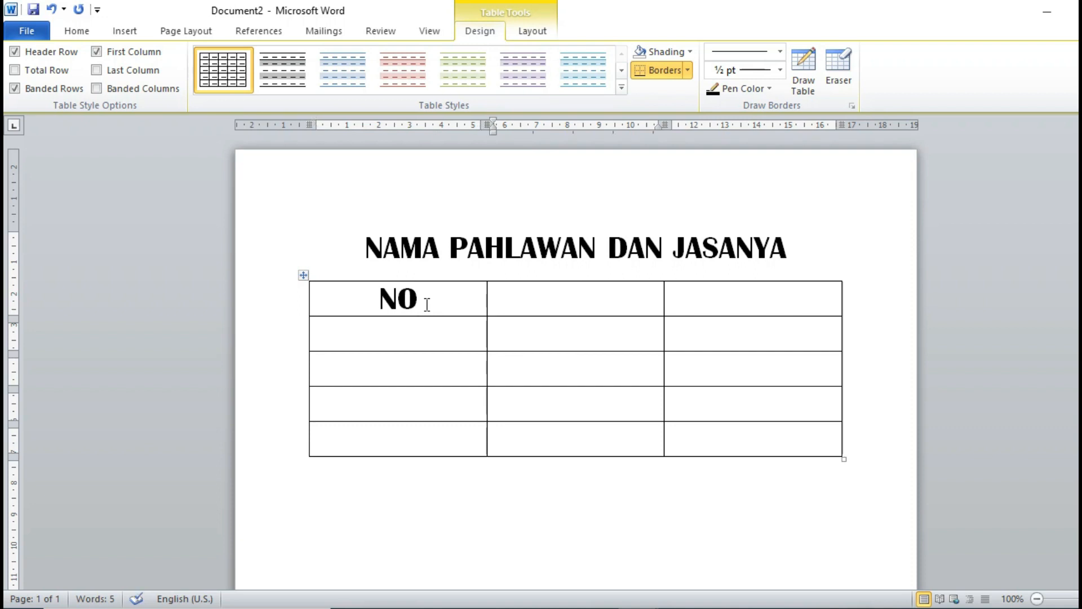
pyautogui.write('NAMA')
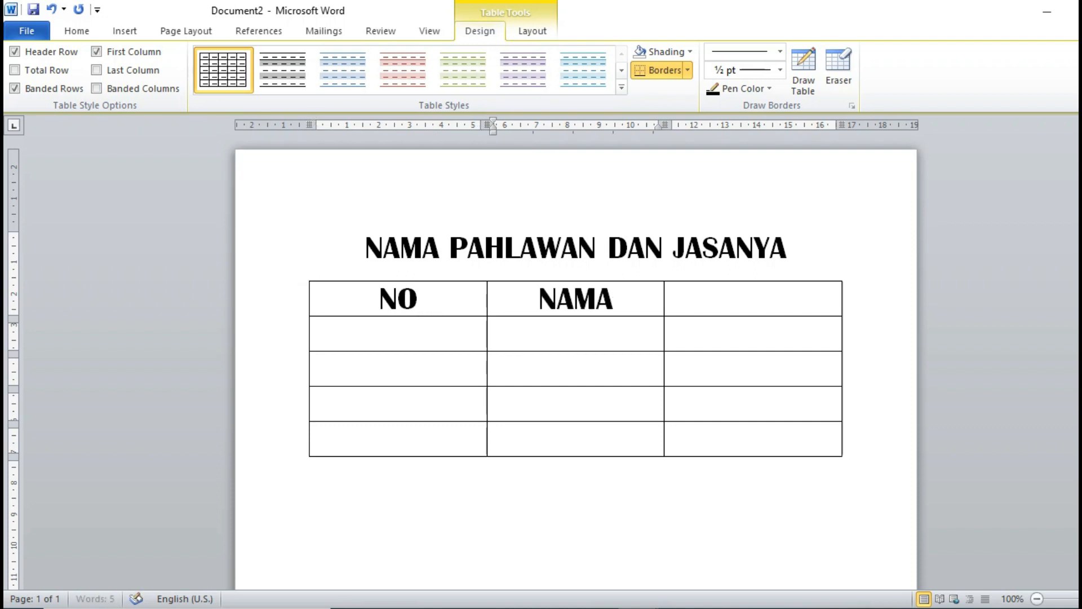
pyautogui.write(' PA')
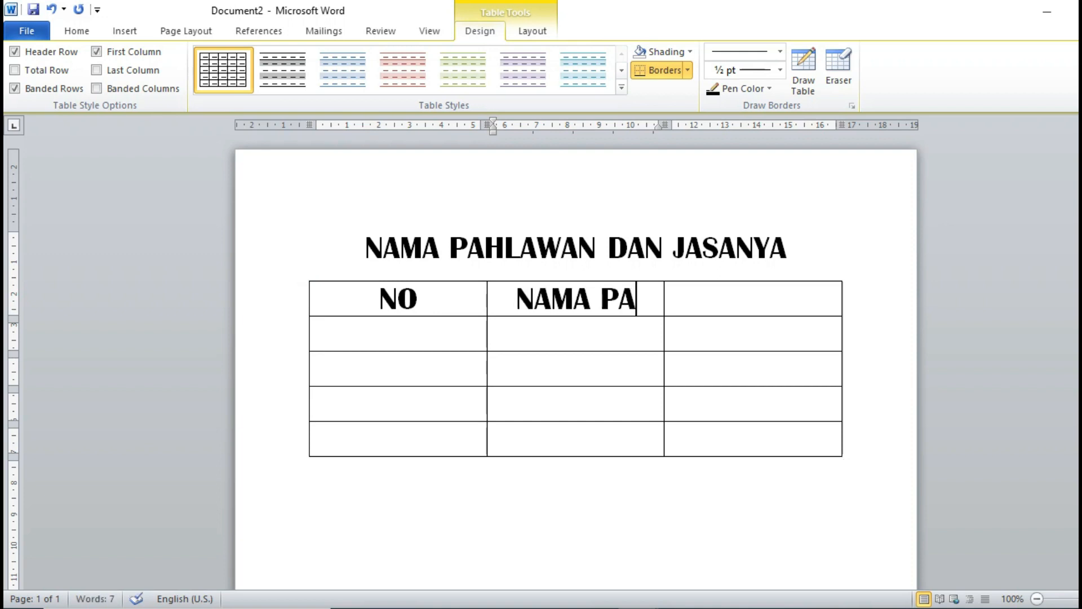
pyautogui.write('HLAWAN')
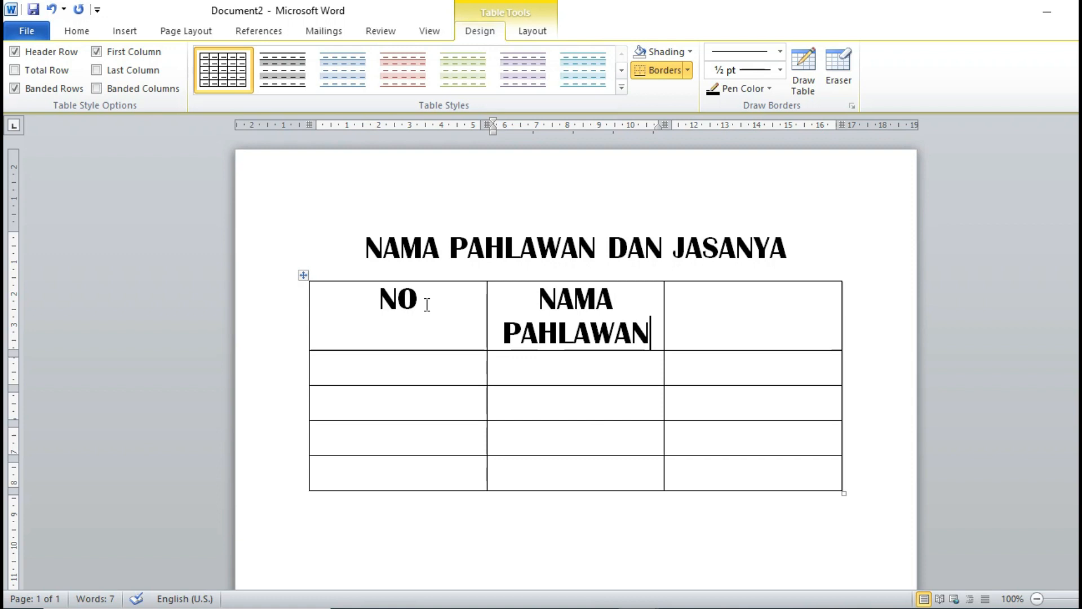
pyautogui.press('Tab')
pyautogui.write('JASA ')
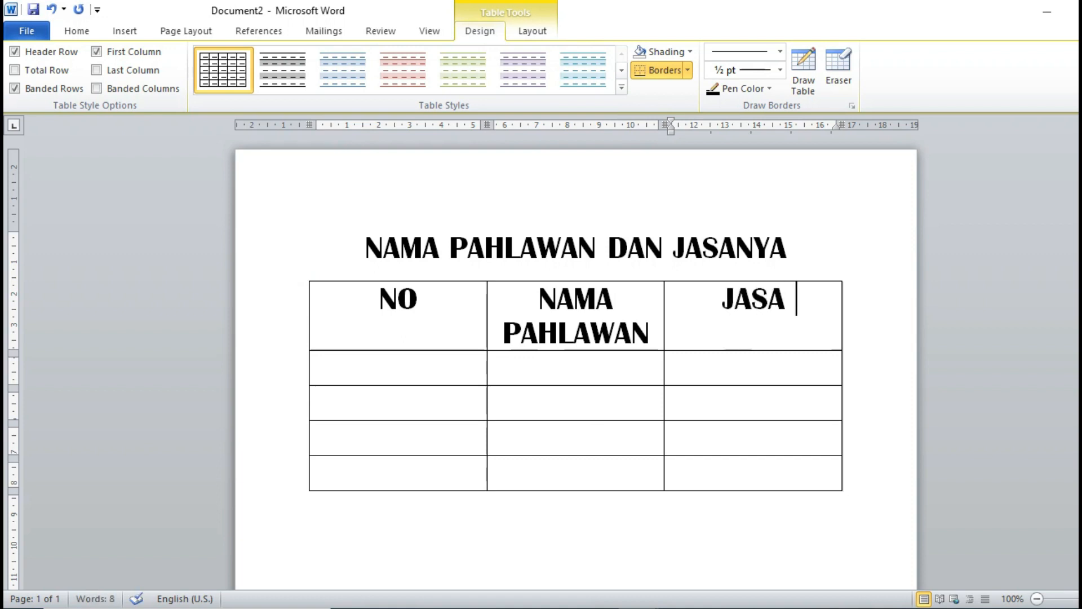
pyautogui.write('TER')
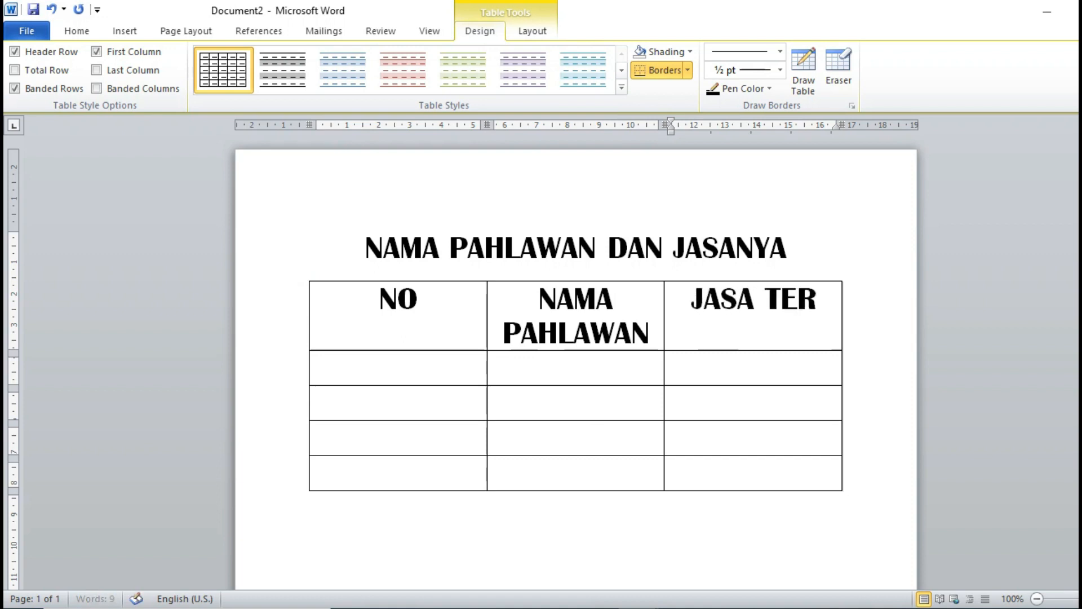
pyautogui.write('BESARNYA')
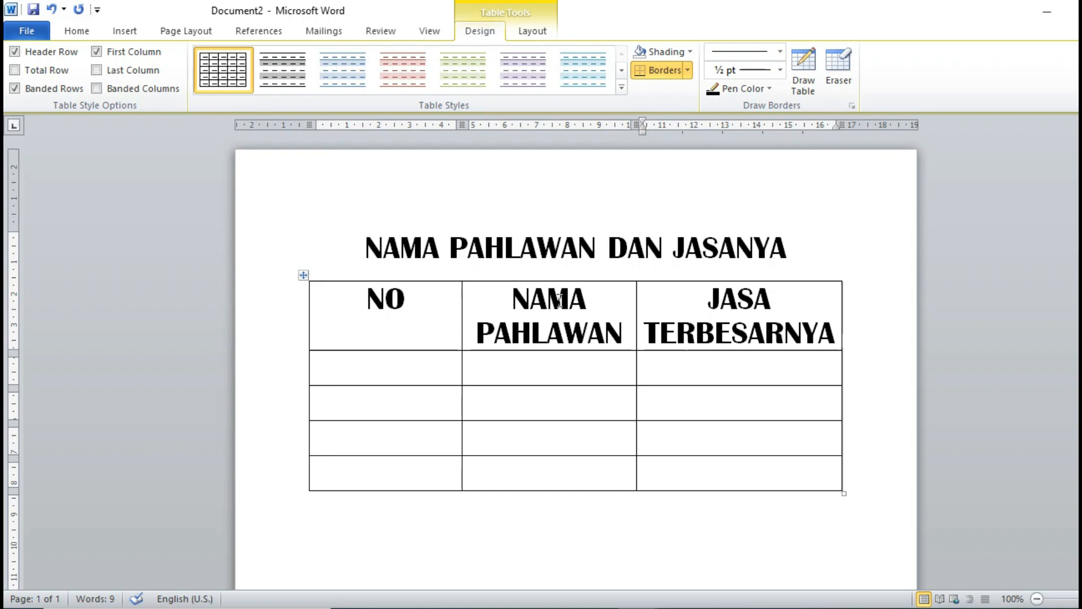
# Set the table header row's font size to 14 and narrow the NO column to about 1.4 cm.
pyautogui.moveTo(347, 299); pyautogui.dragTo(894, 298)
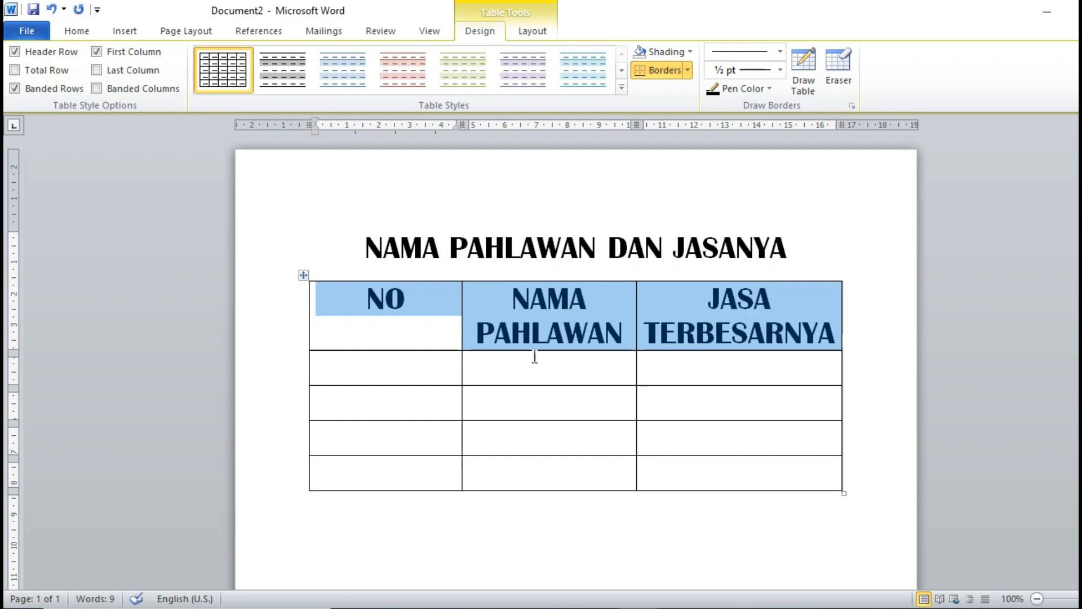
pyautogui.click(83, 29)
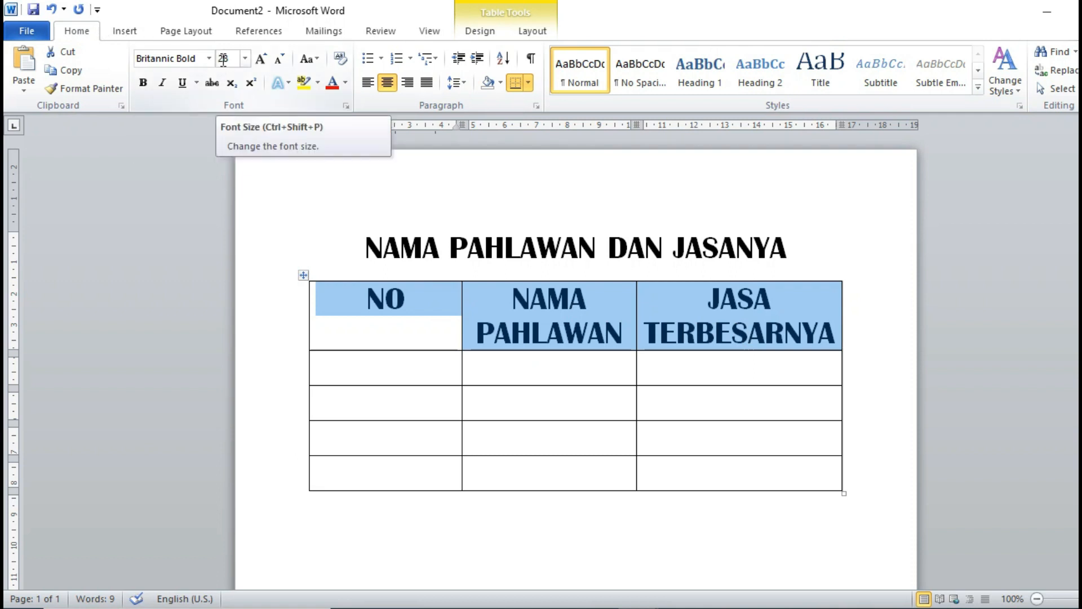
pyautogui.click(245, 58)
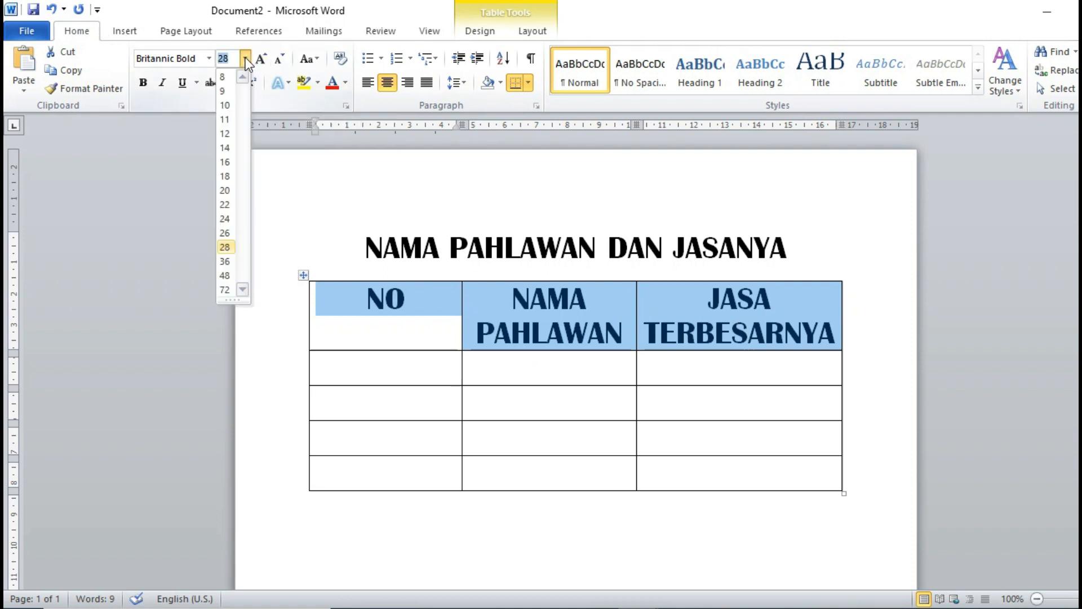
pyautogui.click(228, 149)
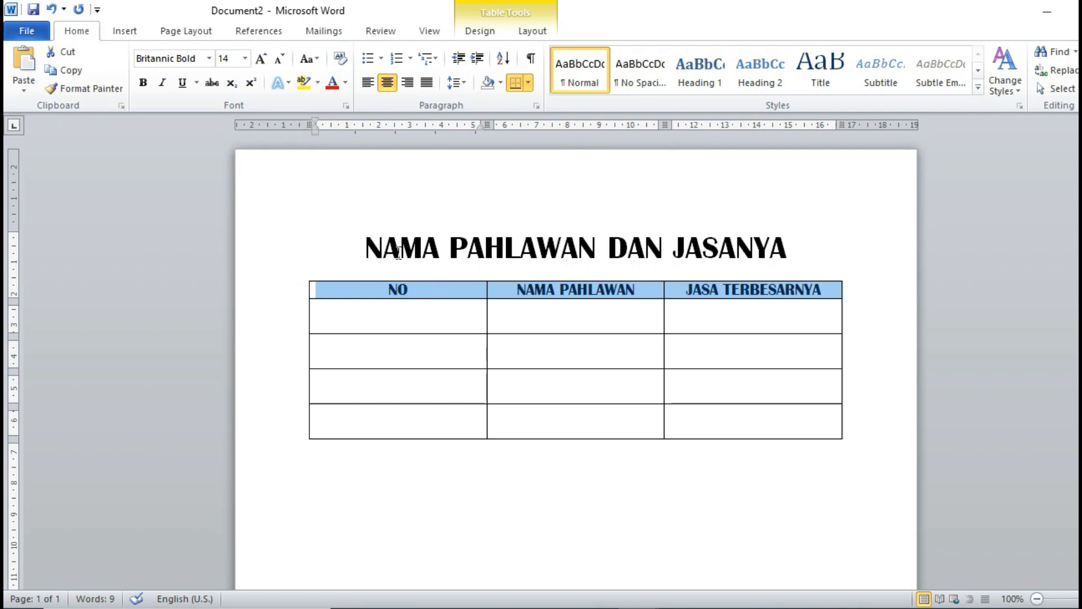
pyautogui.click(446, 289)
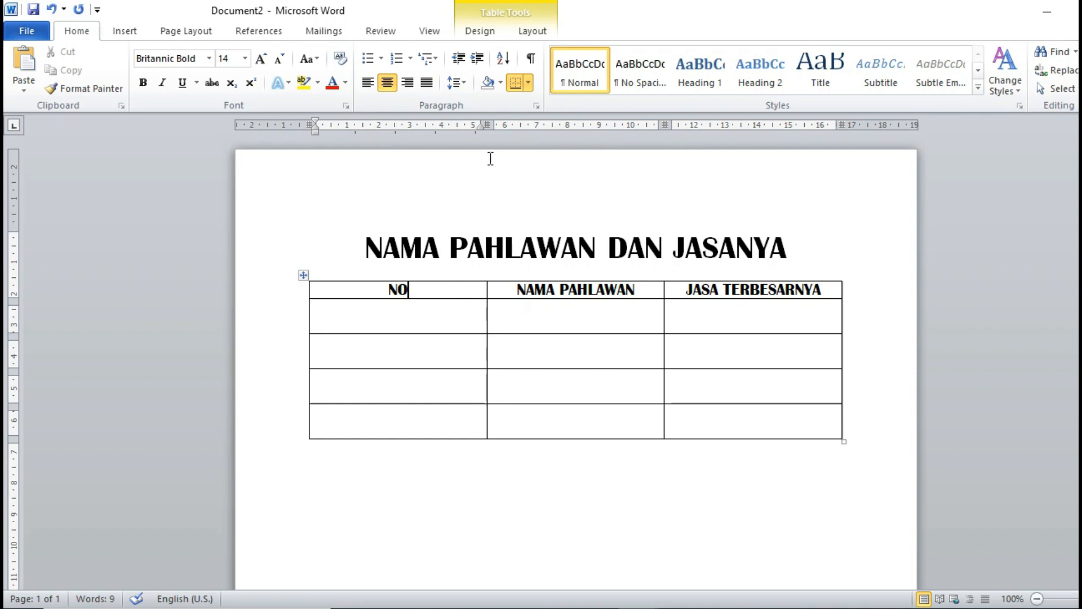
pyautogui.moveTo(488, 125)
pyautogui.mouseDown()
pyautogui.moveTo(447, 126)
pyautogui.moveTo(356, 167)
pyautogui.mouseUp()
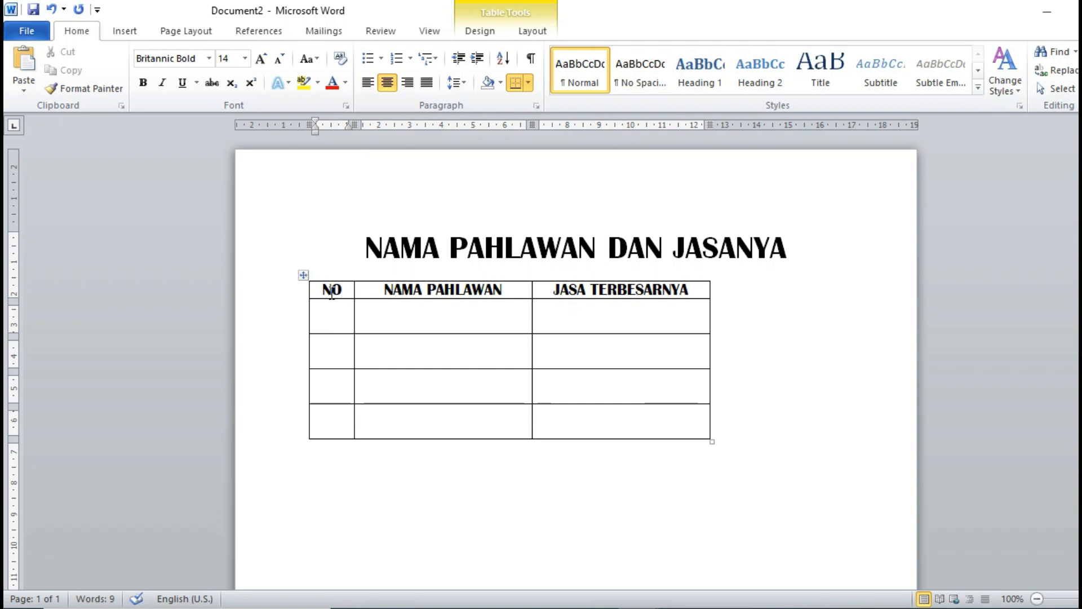
# Set the width of the table's entire NO column to 1.2 cm.
pyautogui.moveTo(332, 291); pyautogui.dragTo(332, 302)
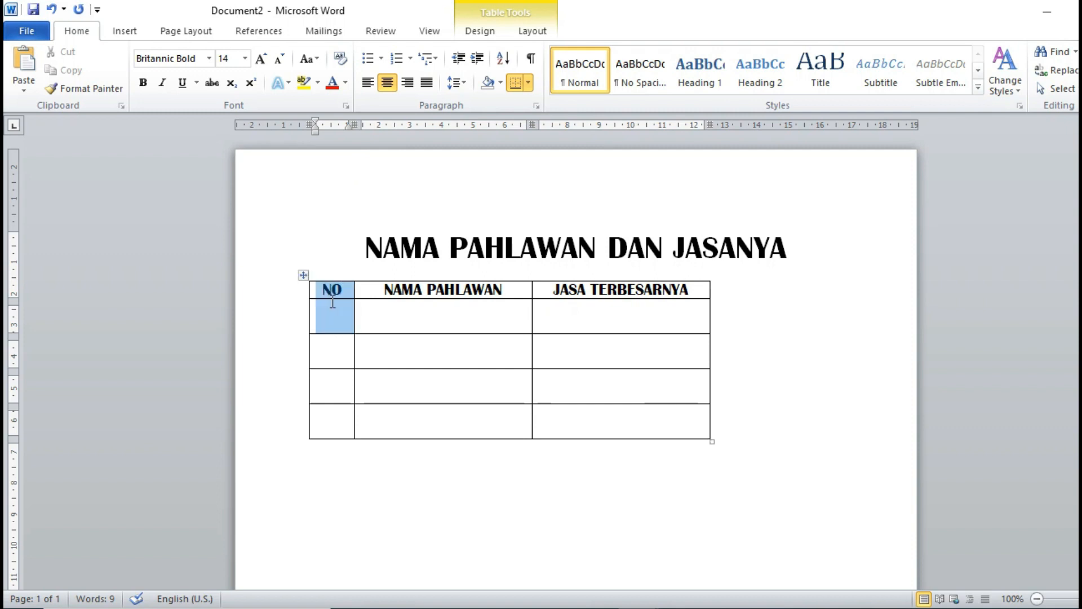
pyautogui.click(334, 291)
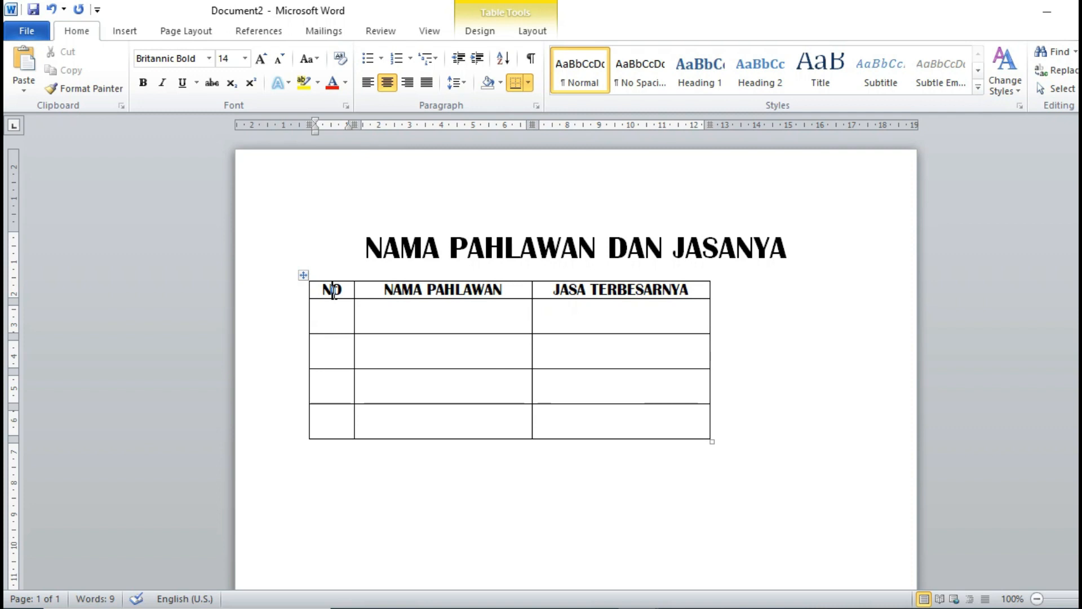
pyautogui.moveTo(334, 292); pyautogui.dragTo(329, 429)
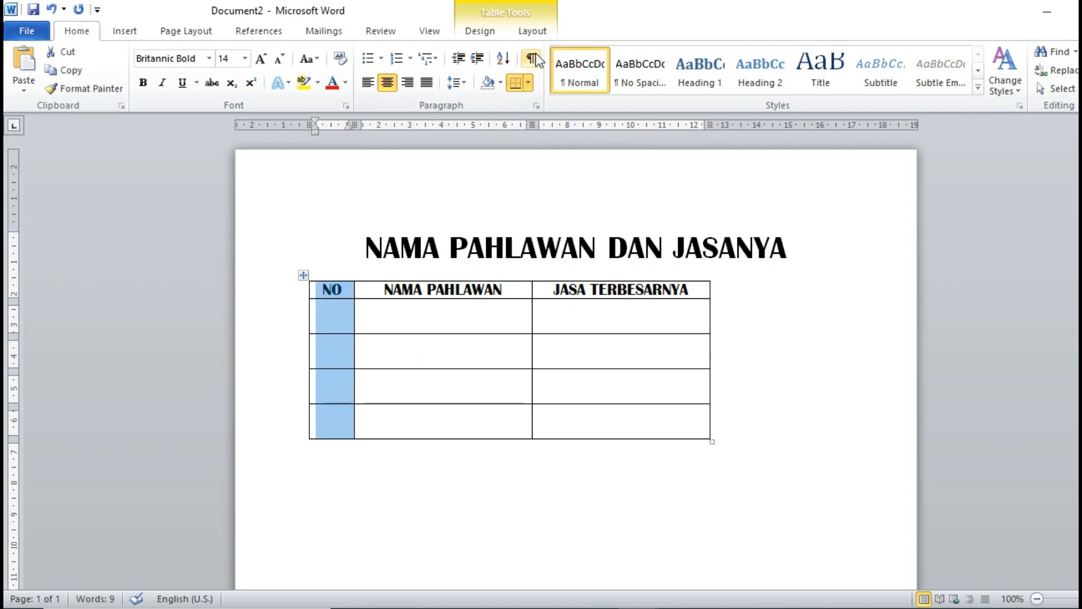
pyautogui.click(533, 33)
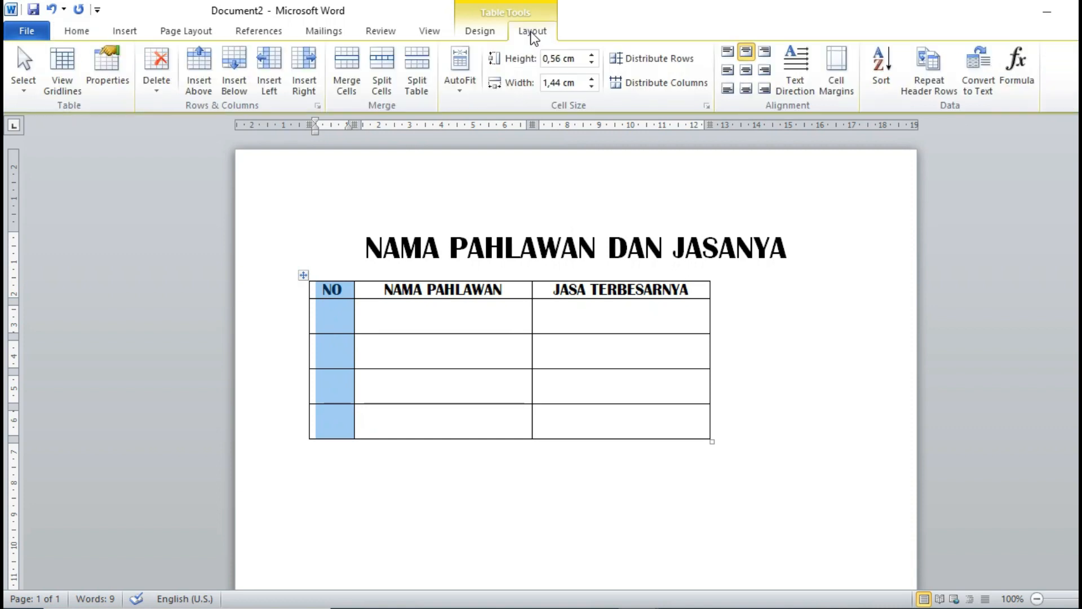
pyautogui.click(593, 79)
pyautogui.click(592, 80)
pyautogui.click(593, 79)
pyautogui.click(592, 80)
pyautogui.click(593, 79)
pyautogui.click(593, 80)
pyautogui.click(592, 80)
pyautogui.click(592, 80)
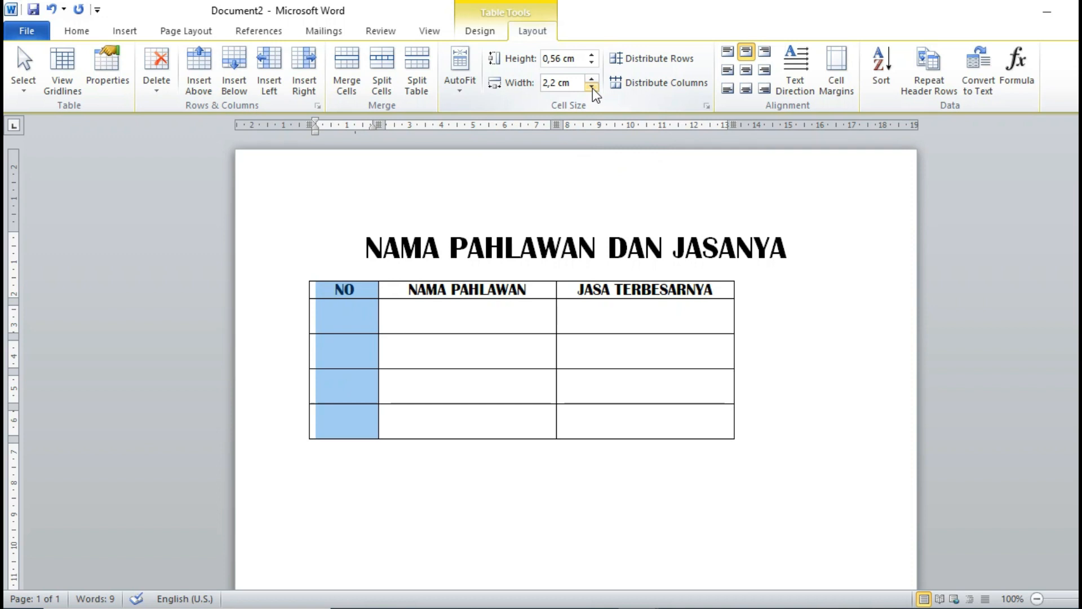
pyautogui.click(592, 87)
pyautogui.click(591, 88)
pyautogui.click(592, 87)
pyautogui.click(591, 87)
pyautogui.click(591, 87)
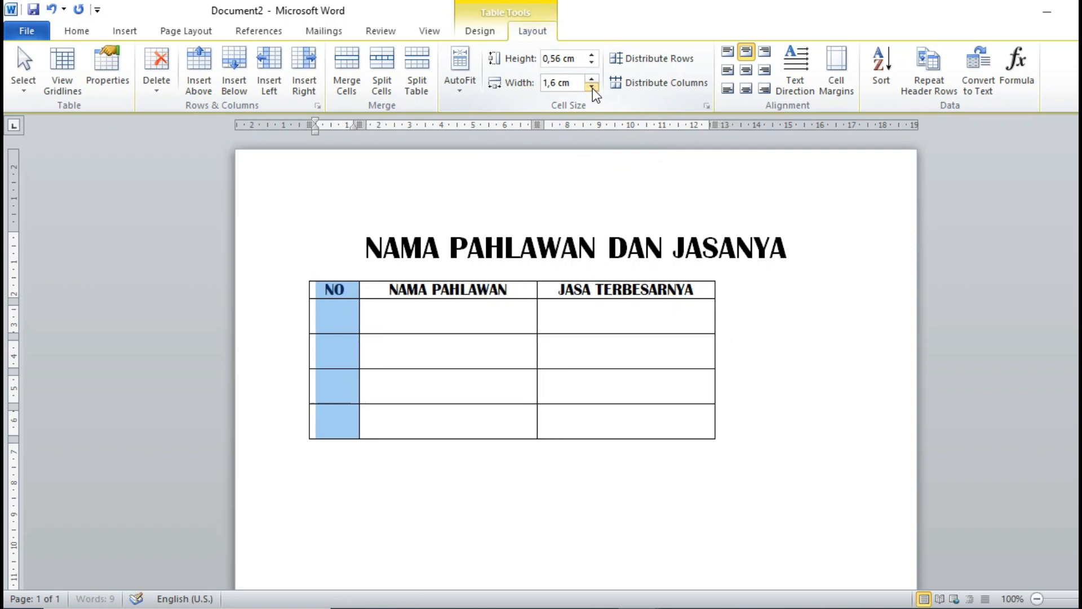
pyautogui.click(592, 87)
pyautogui.click(592, 88)
pyautogui.click(591, 87)
pyautogui.click(591, 87)
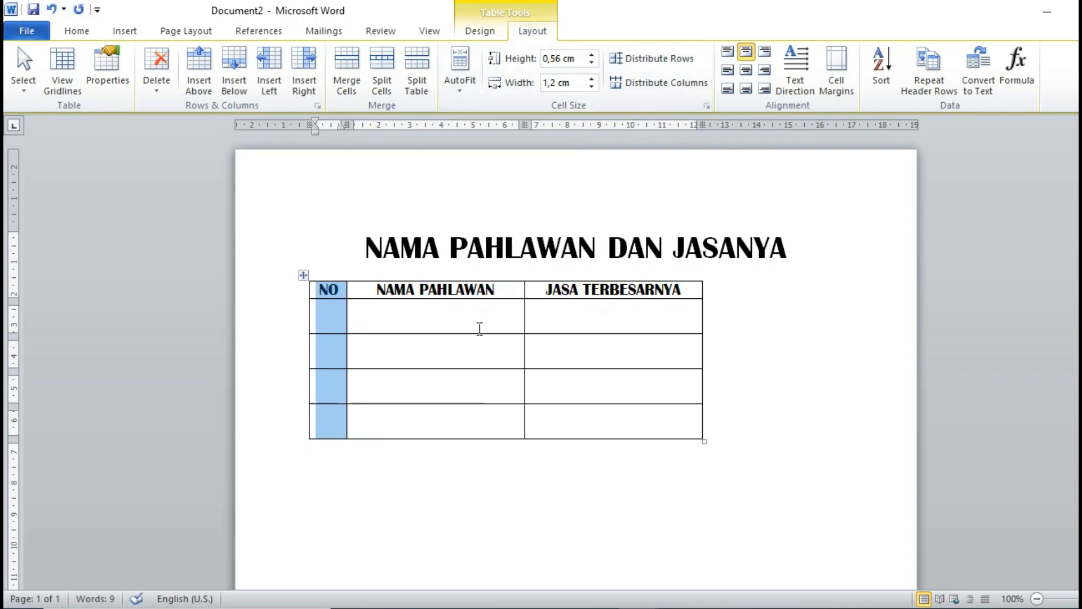
pyautogui.click(471, 329)
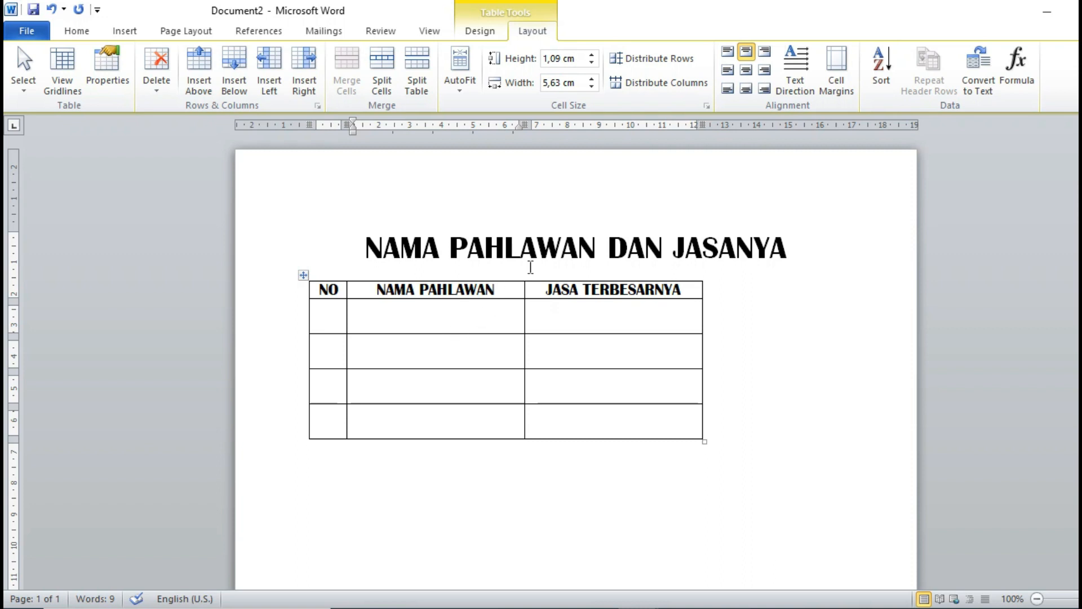
# Widen the table's entire JASA TERBESARNYA column to 11 cm.
pyautogui.moveTo(545, 293); pyautogui.dragTo(631, 420)
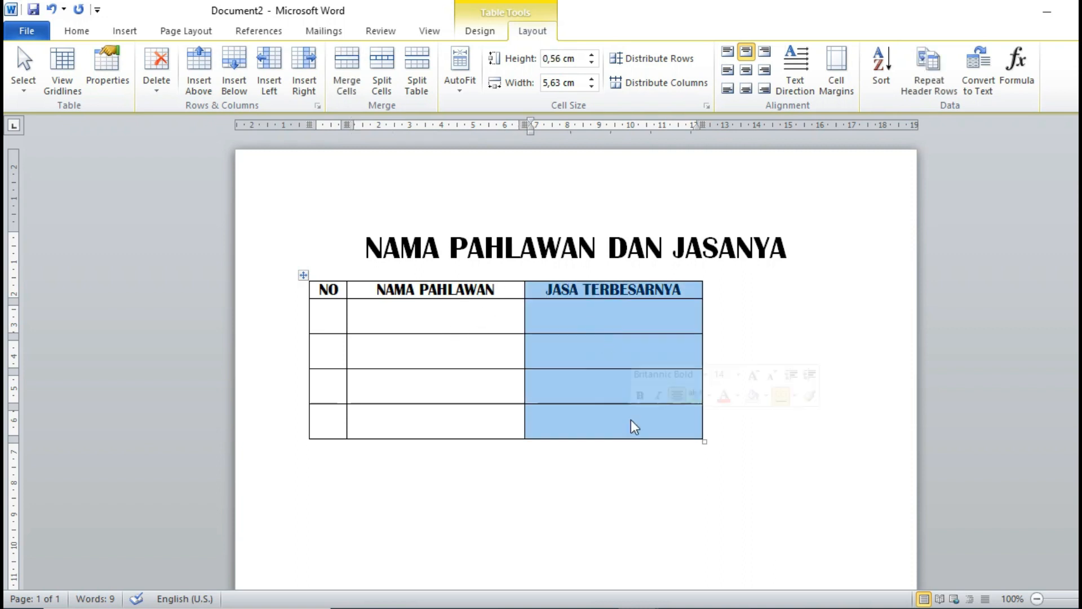
pyautogui.click(591, 80)
pyautogui.click(591, 79)
pyautogui.click(591, 79)
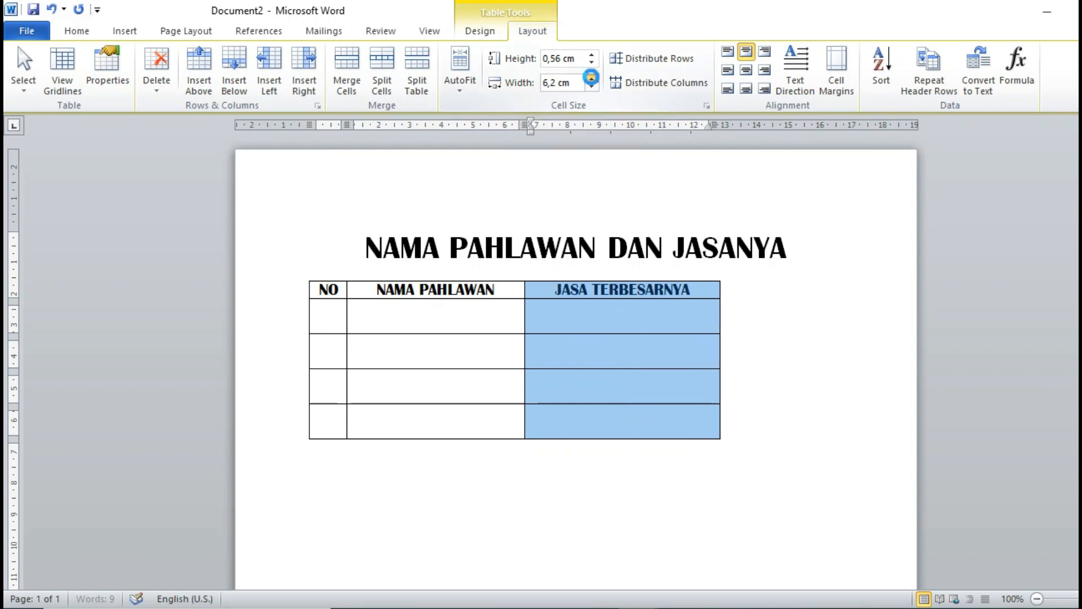
pyautogui.click(591, 79)
pyautogui.click(591, 79)
pyautogui.click(591, 79)
pyautogui.click(591, 80)
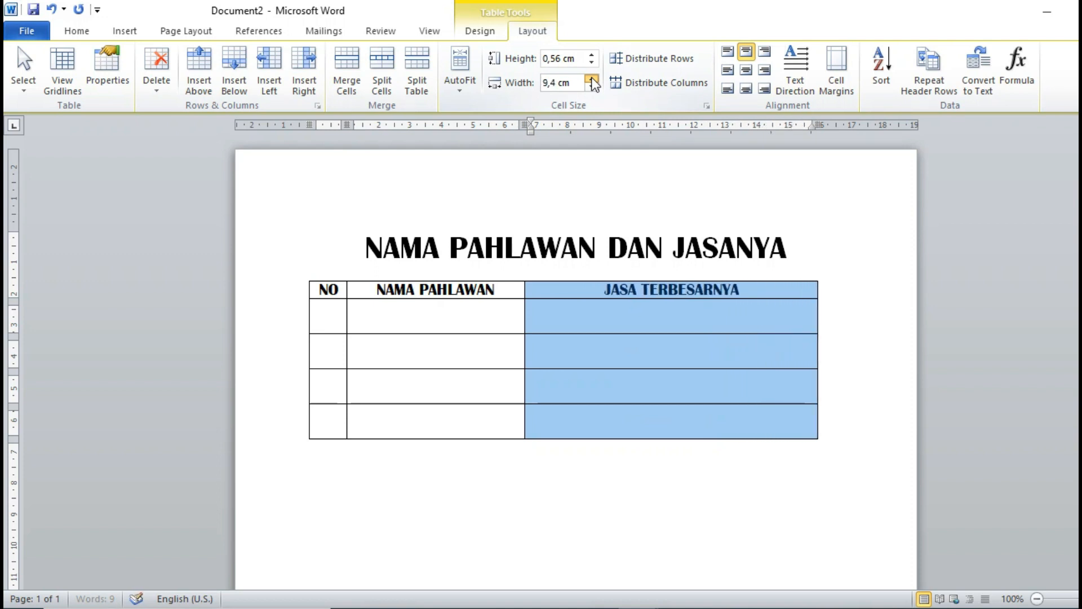
pyautogui.click(591, 80)
pyautogui.click(591, 79)
pyautogui.click(591, 79)
pyautogui.click(591, 80)
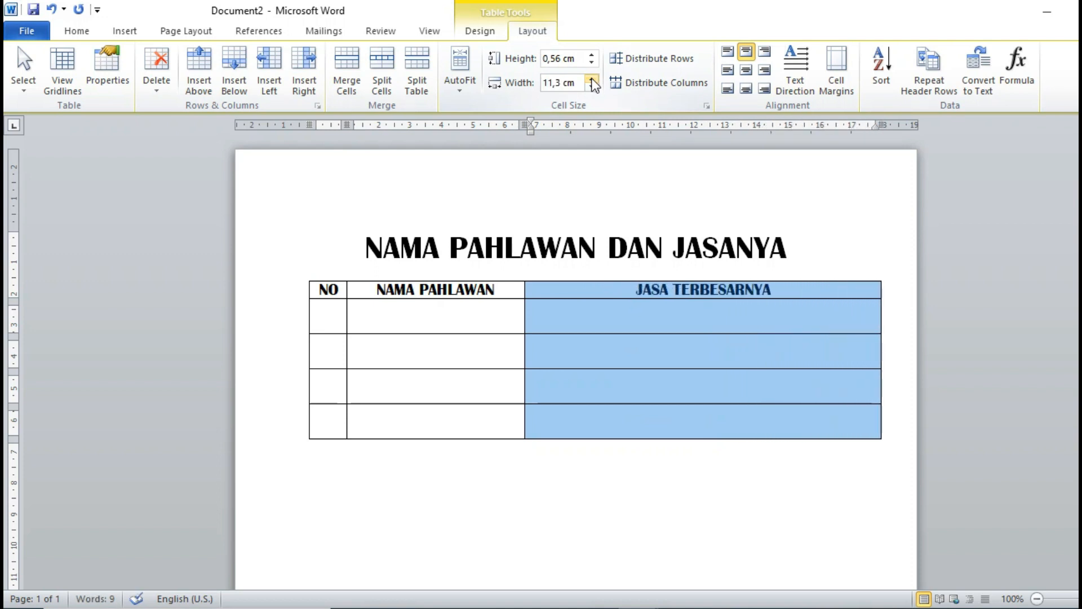
pyautogui.click(591, 87)
pyautogui.click(591, 87)
pyautogui.click(591, 87)
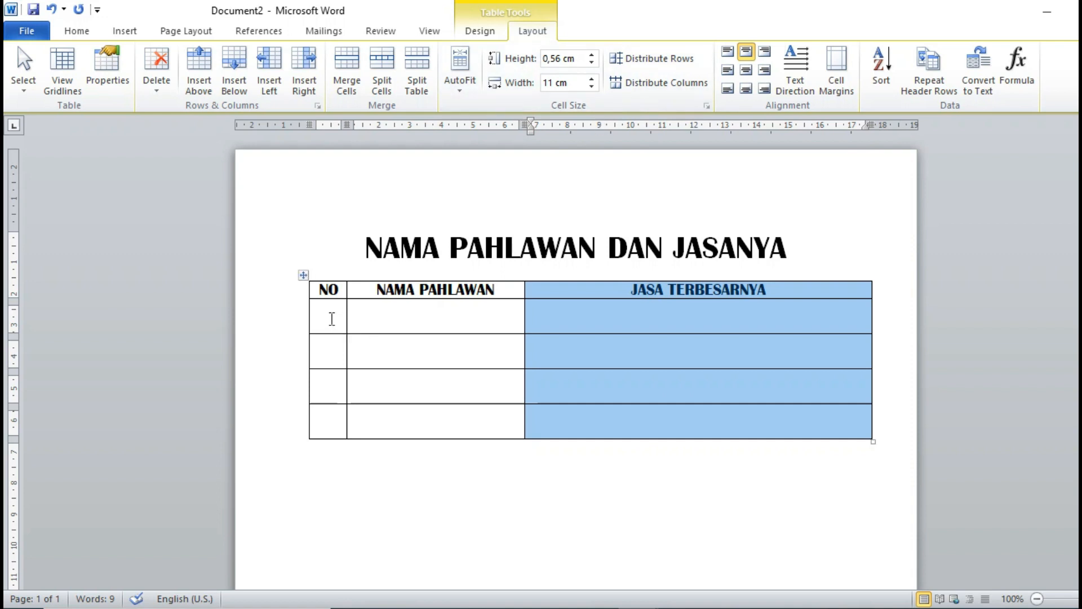
# Format all four empty rows below the table header in Times New Roman, size 12.
pyautogui.click(332, 319)
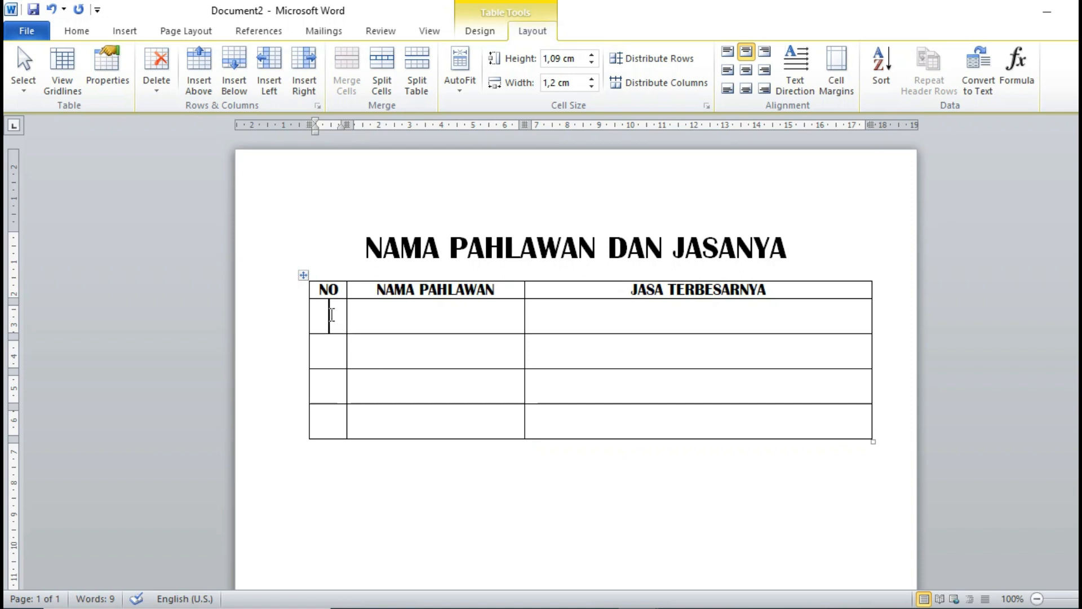
pyautogui.moveTo(335, 312); pyautogui.dragTo(831, 423)
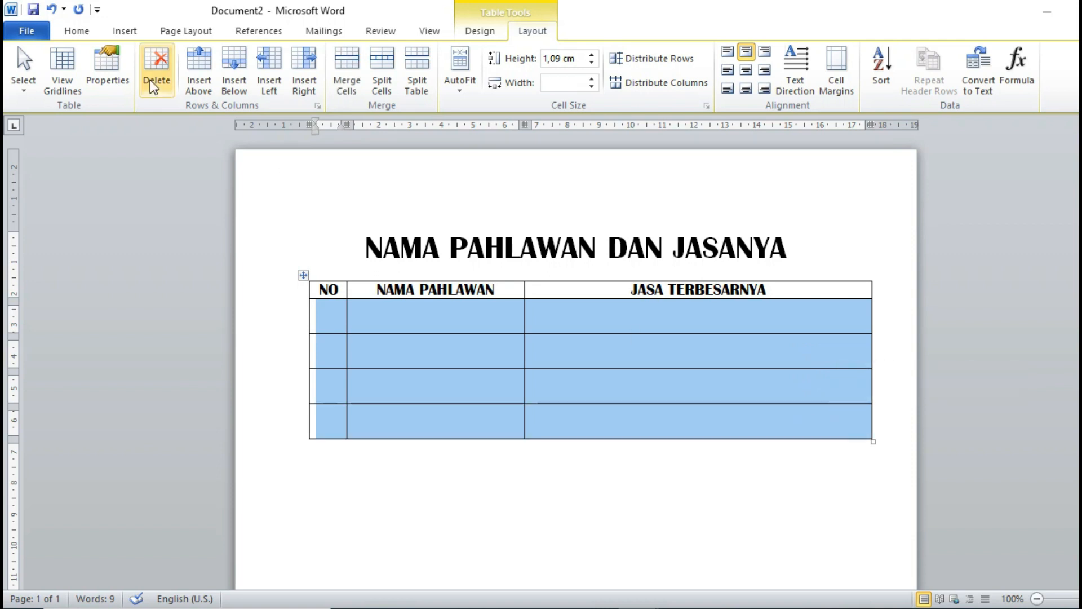
pyautogui.click(79, 33)
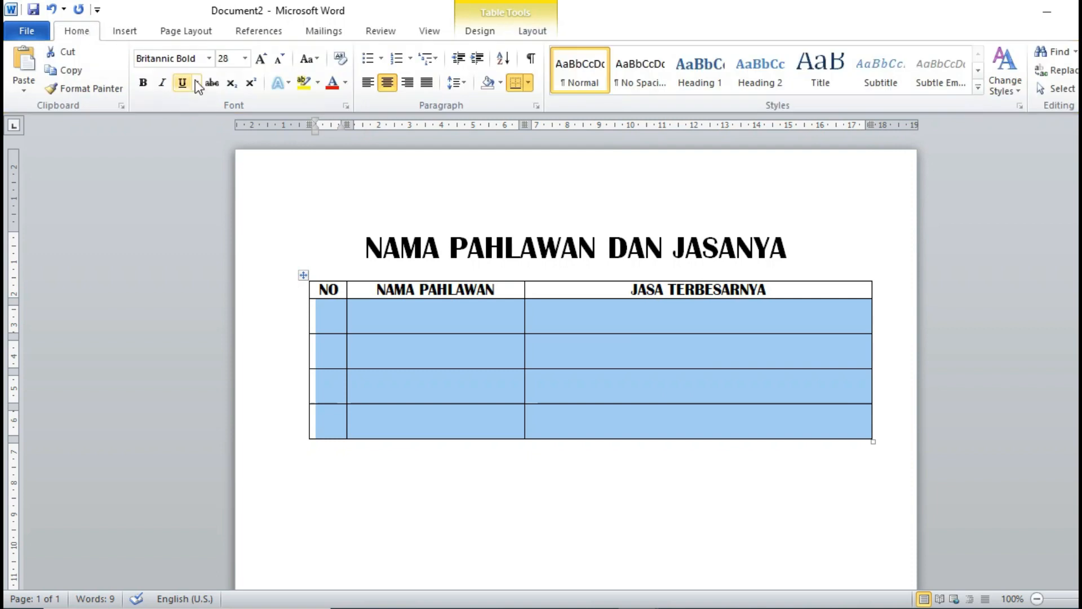
pyautogui.click(210, 58)
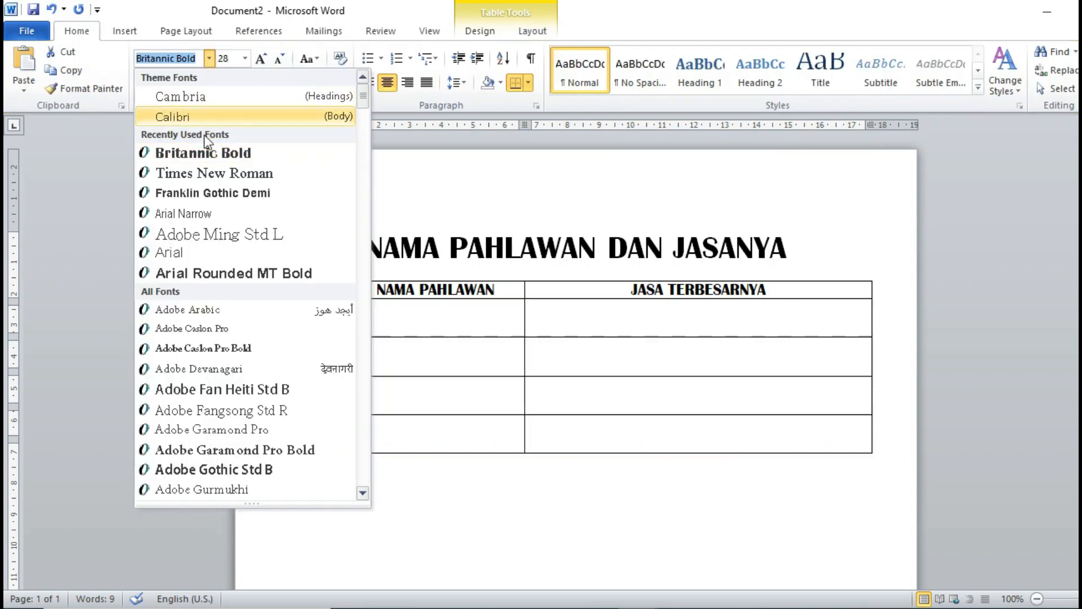
pyautogui.click(215, 174)
pyautogui.click(244, 58)
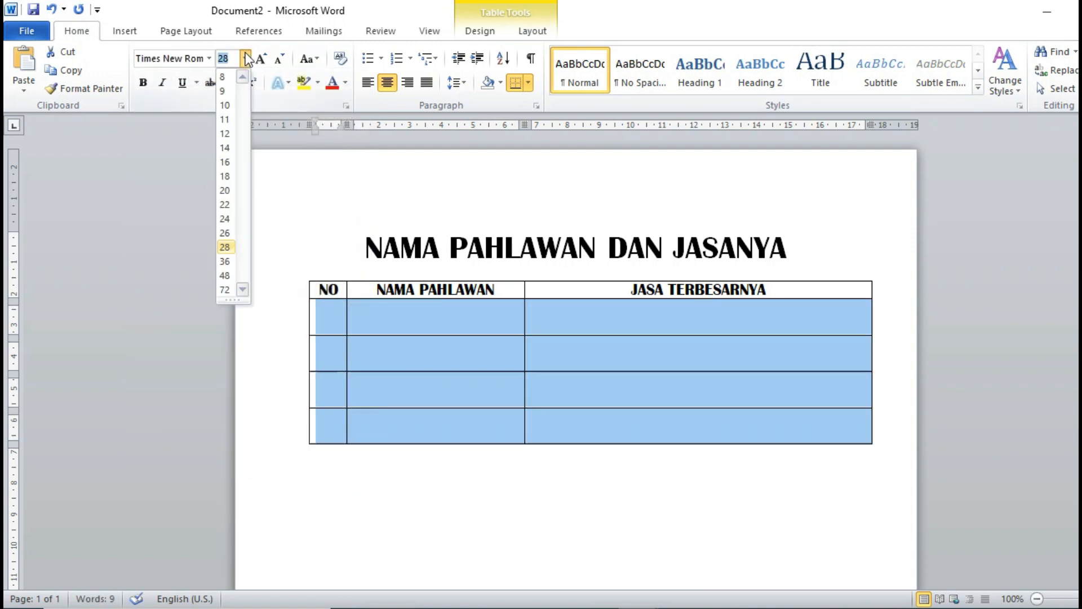
pyautogui.click(225, 138)
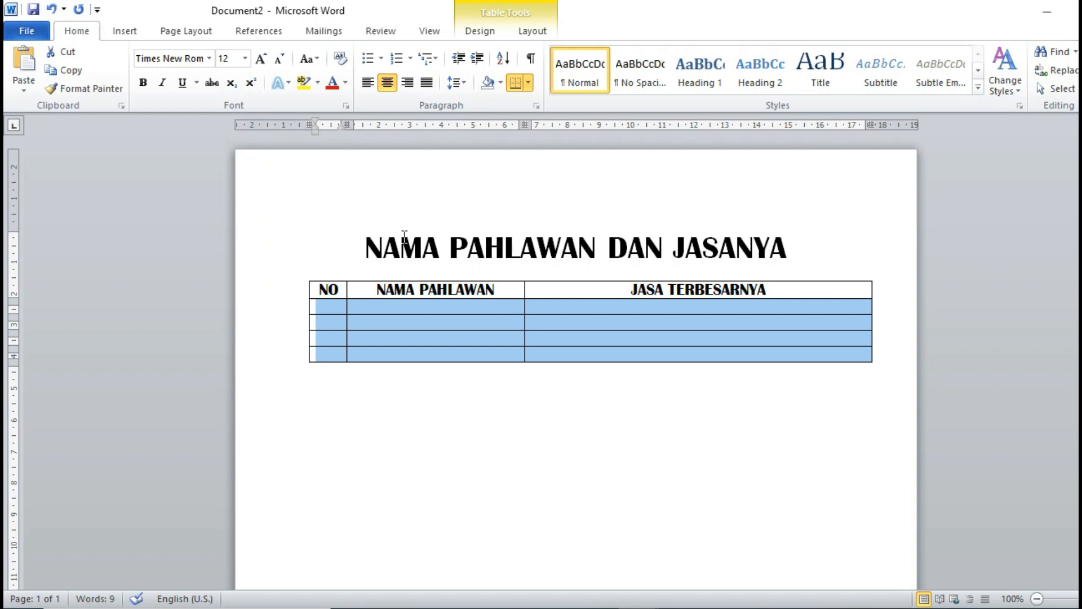
# Centre the empty cells under NO and NAMA PAHLAWAN and justify the empty cells under JASA TERBESARNYA.
pyautogui.click(337, 308)
pyautogui.moveTo(332, 306); pyautogui.dragTo(417, 348)
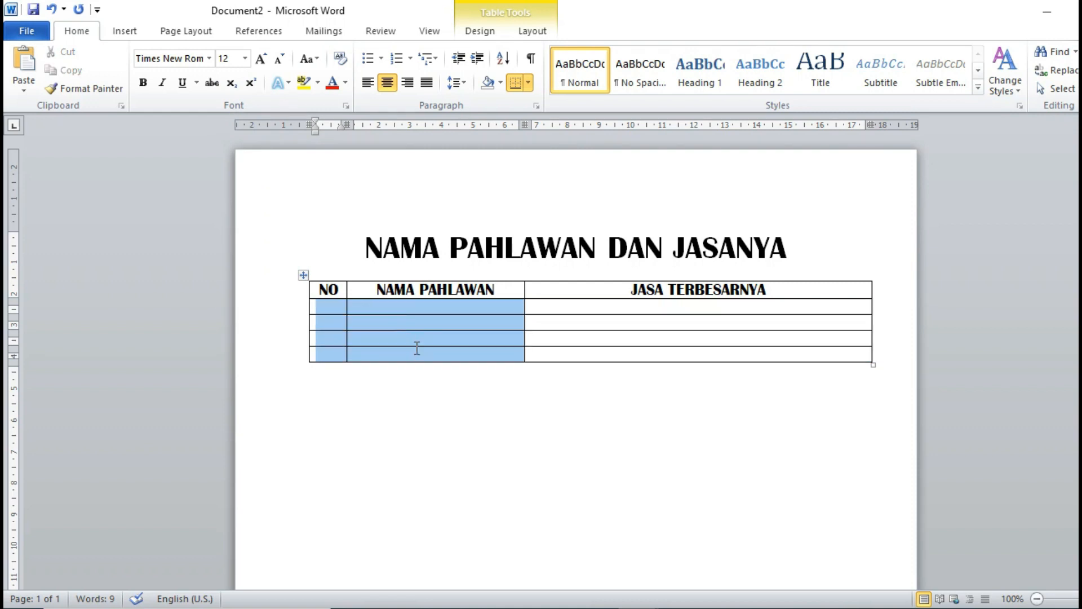
pyautogui.click(387, 84)
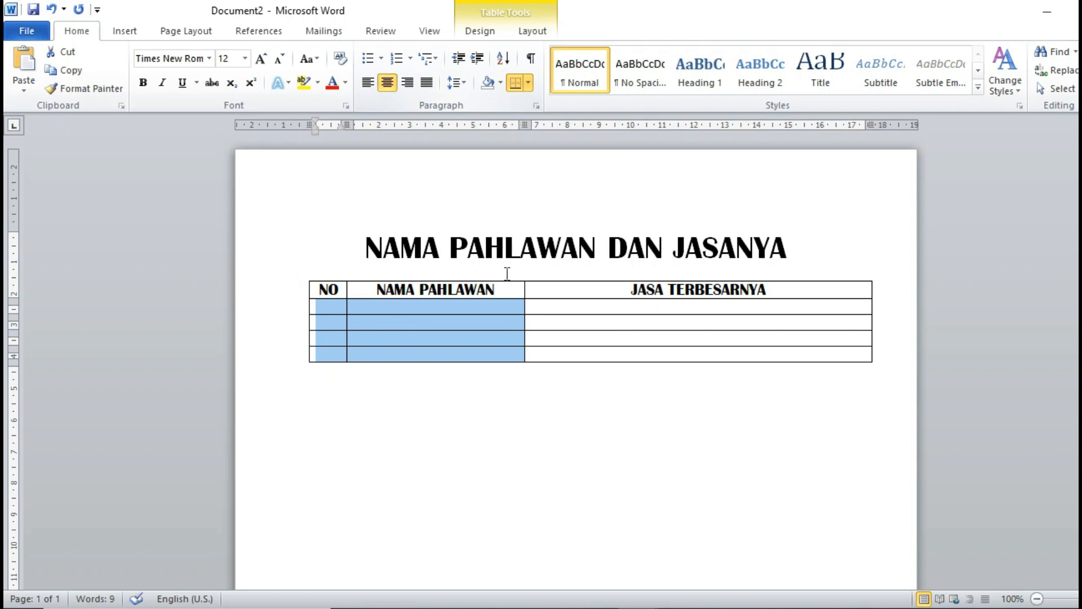
pyautogui.moveTo(536, 306); pyautogui.dragTo(712, 360)
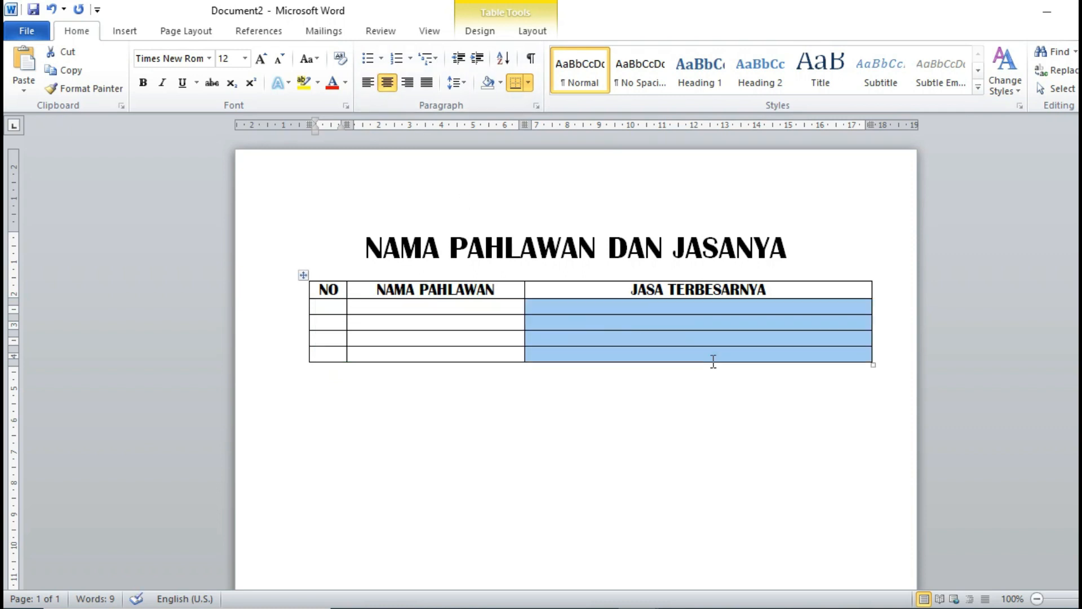
pyautogui.click(428, 81)
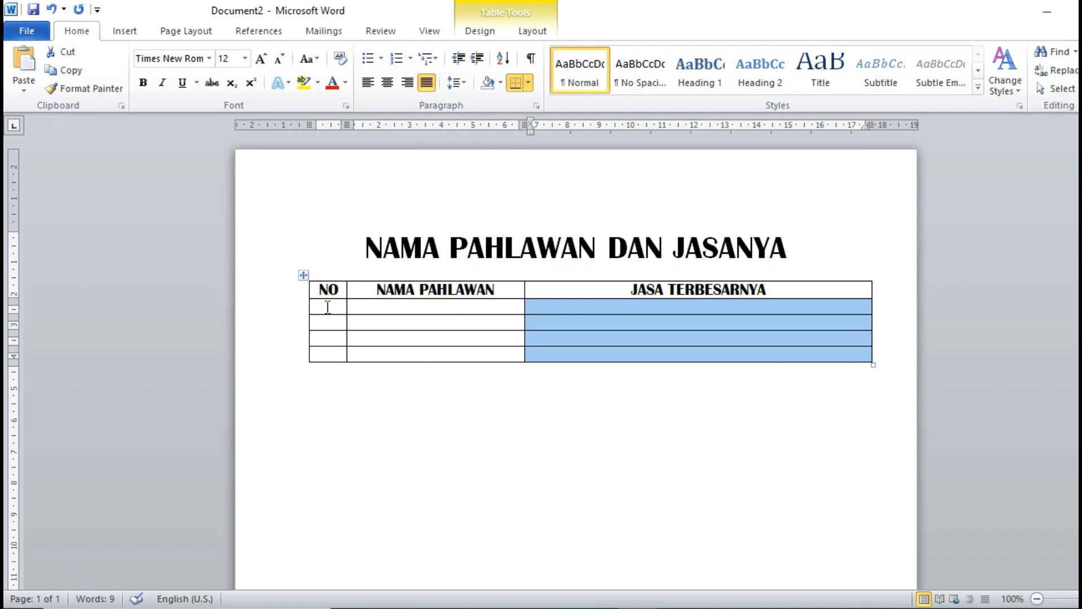
# Enter number 1 and the hero name "Ir. Soekarno" in the first row below the table header.
pyautogui.click(327, 307)
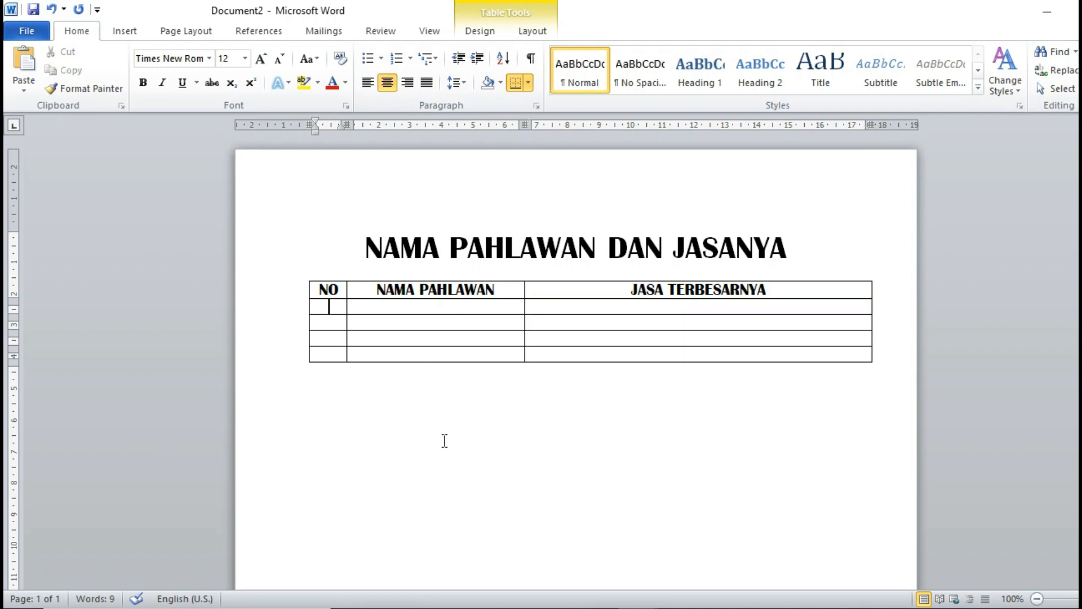
pyautogui.write('1')
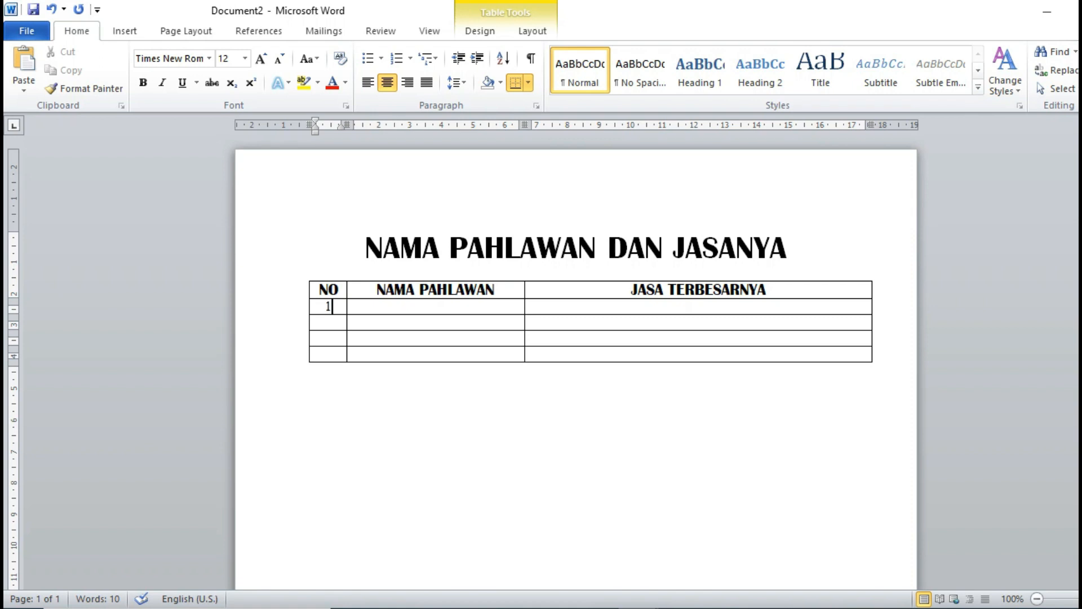
pyautogui.press('Tab')
pyautogui.write('ir. soekarno')
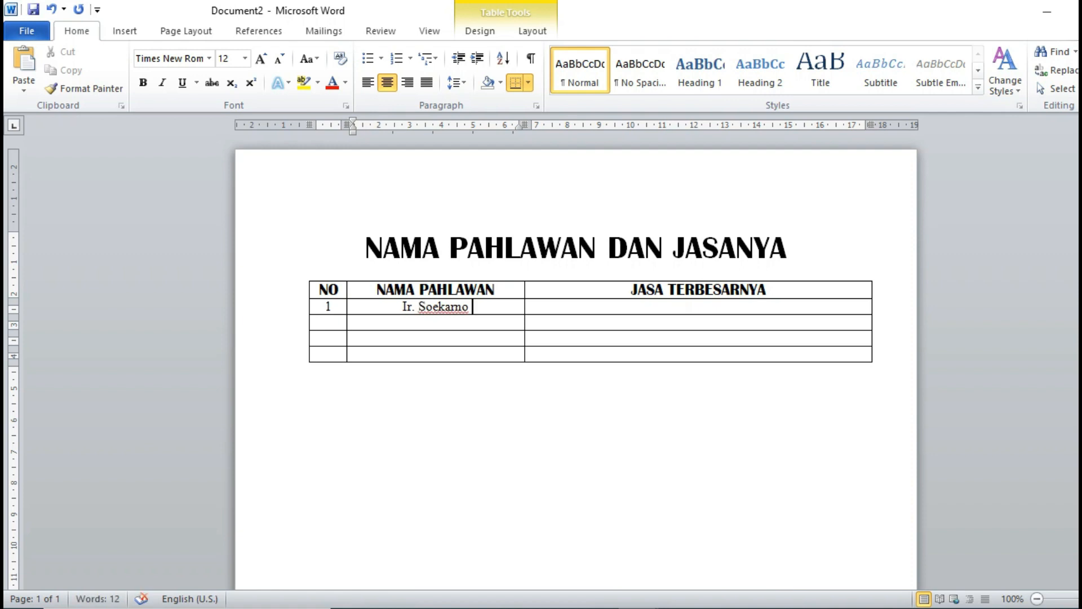
# Enter "Ir. Soekarno merupakan presiden pertama di Indonesia" in the first row's JASA TERBESARNYA cell.
pyautogui.press('Tab')
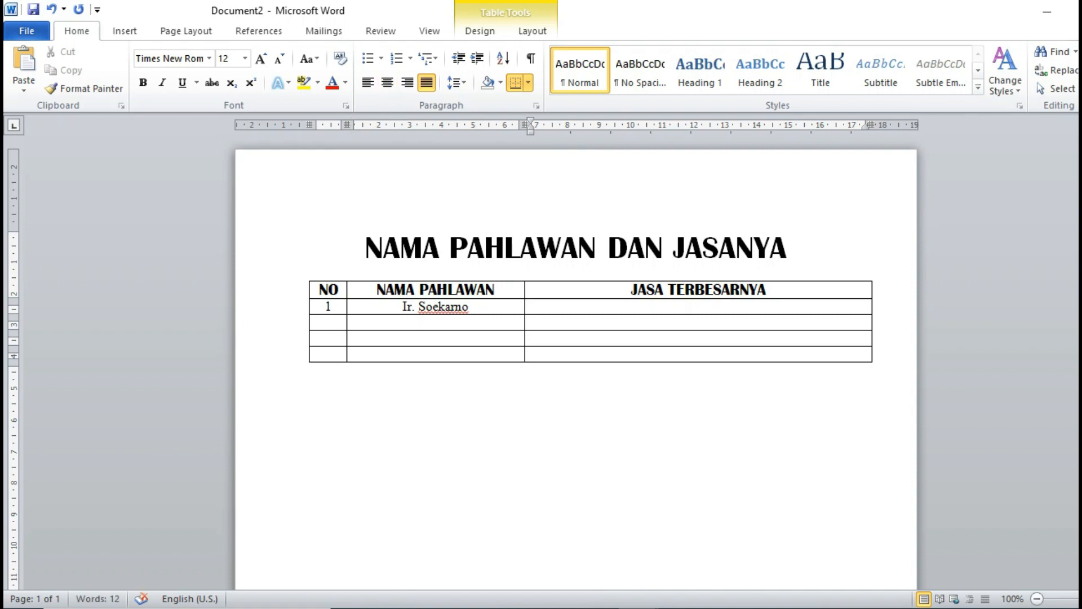
pyautogui.write('Ir. soekarno ')
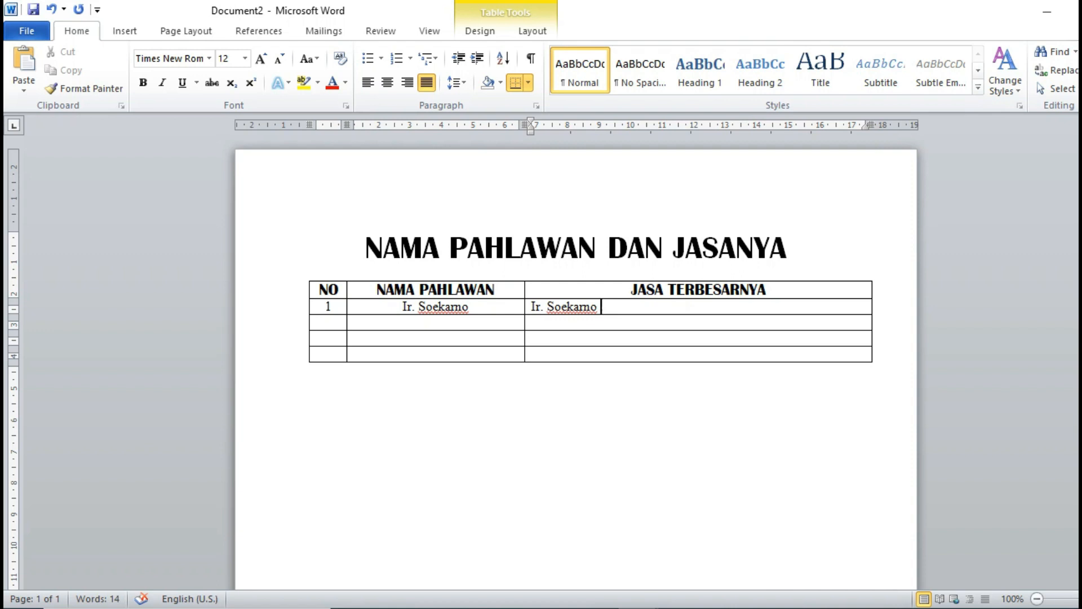
pyautogui.write('merupakan presiden')
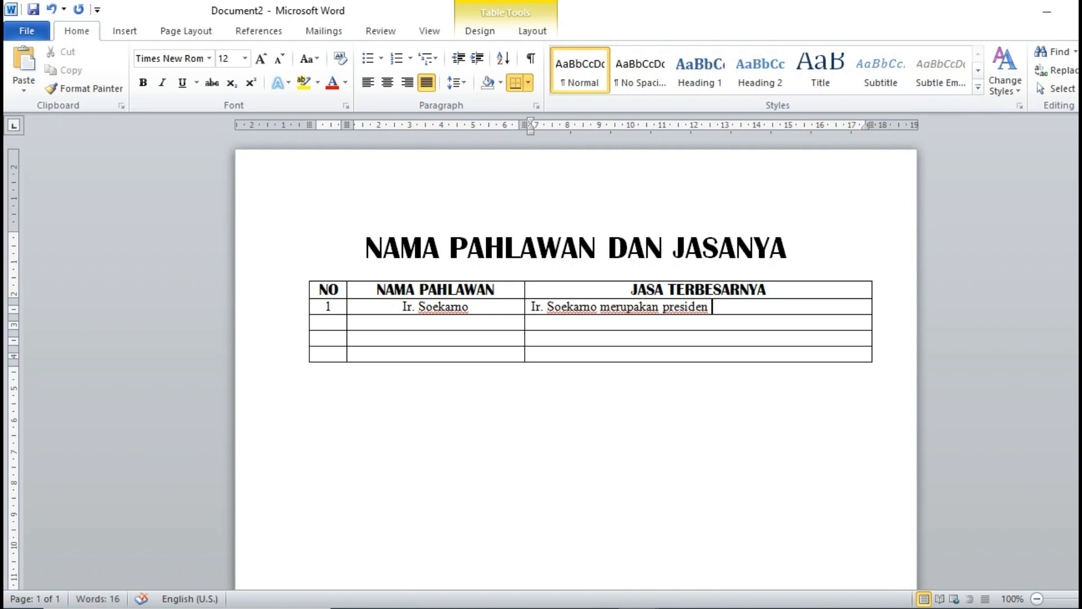
pyautogui.write(' pertama di di')
pyautogui.press('BackSpace')
pyautogui.press('BackSpace')
pyautogui.press('BackSpace')
pyautogui.write('di Indonesia')
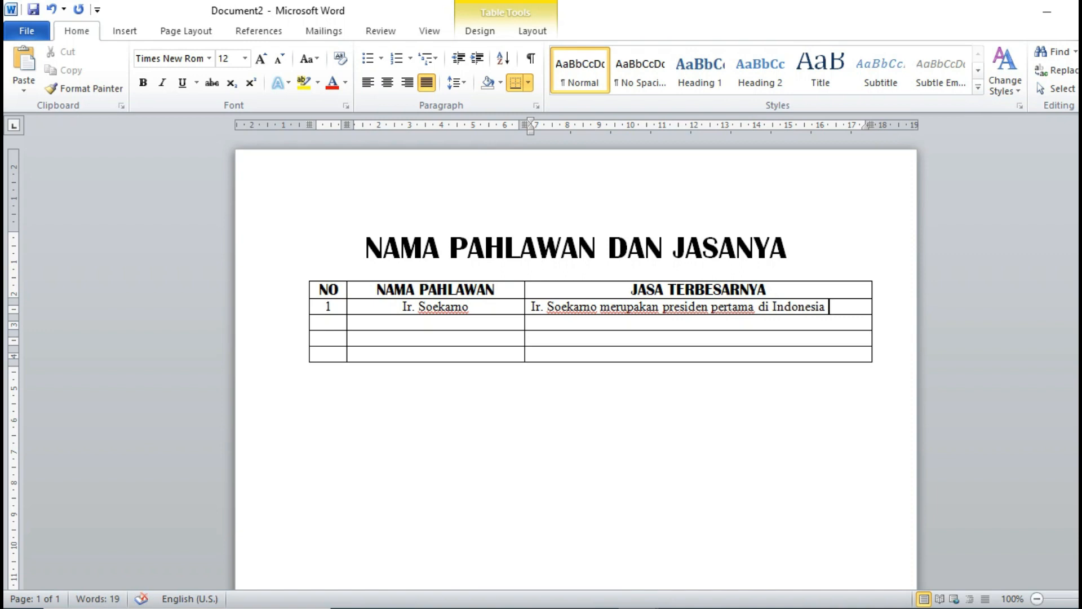
# End the first row's JASA TERBESARNYA sentence with a period and add "Beliau mendapat sebutan sebagai bapak proklamator kemerdekaan Indonesia".
pyautogui.press('BackSpace')
pyautogui.write('.')
pyautogui.write(' bel')
pyautogui.write('iau')
pyautogui.write(' mend')
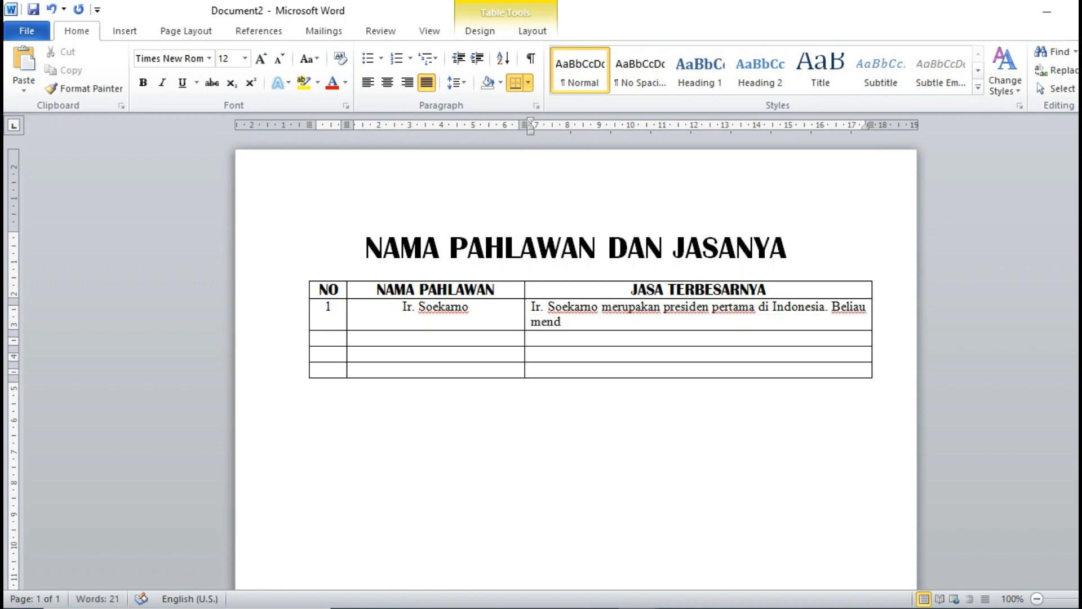
pyautogui.write('apat sebutan ')
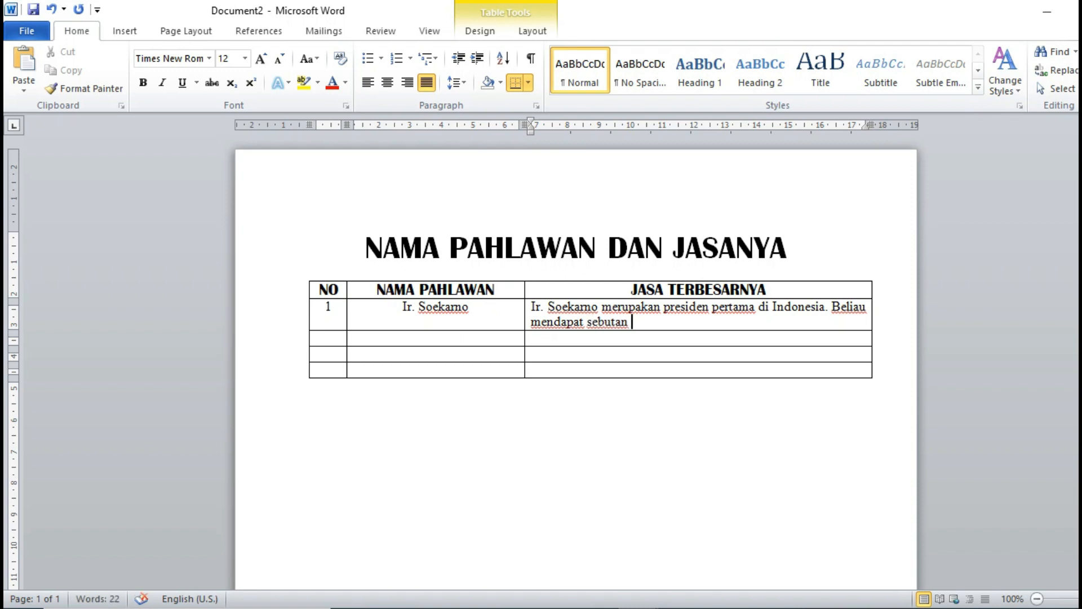
pyautogui.write('sebagai bapak')
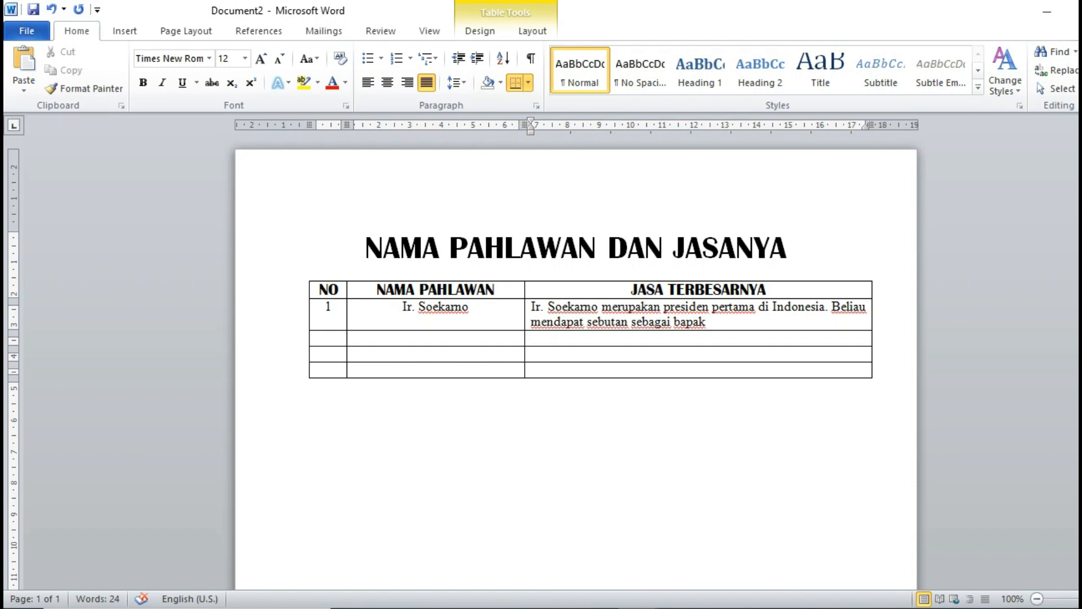
pyautogui.write('prokla')
pyautogui.write('ma')
pyautogui.write('tor')
pyautogui.write(' k')
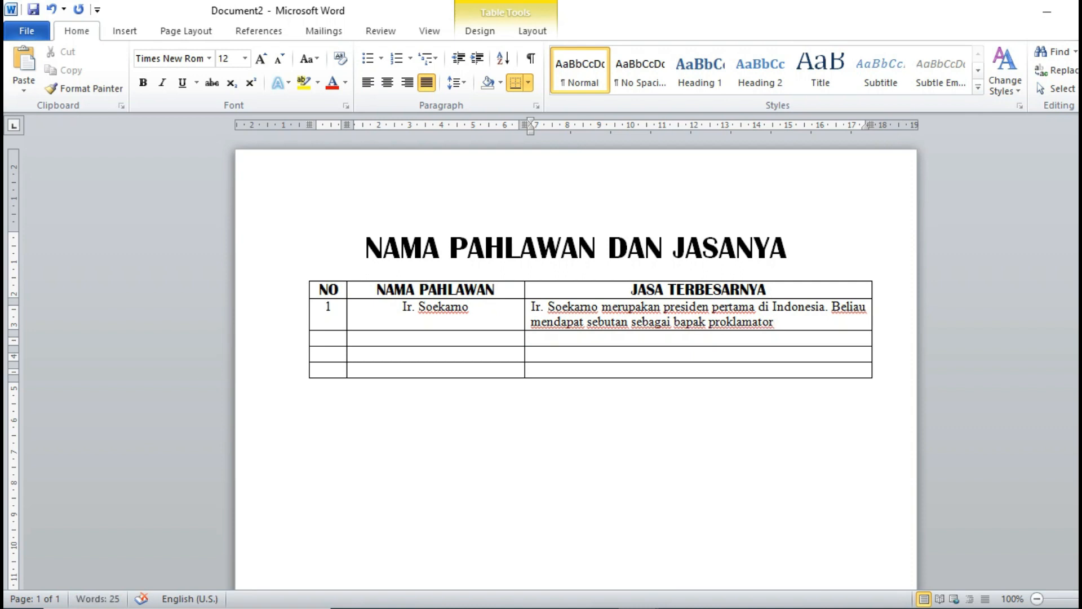
pyautogui.write('emerdekaan ')
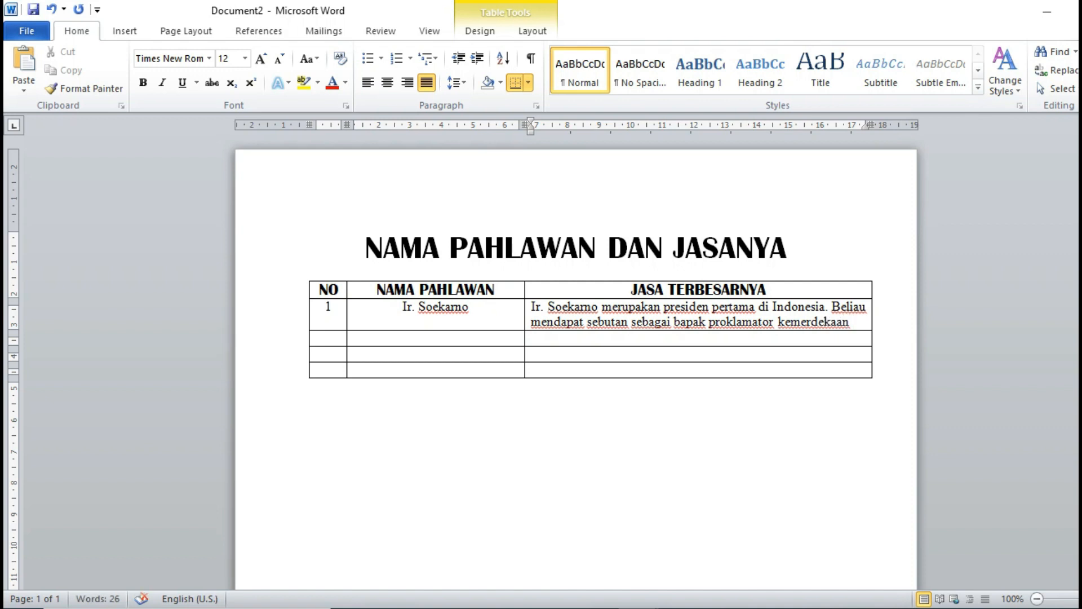
pyautogui.write('indonesia')
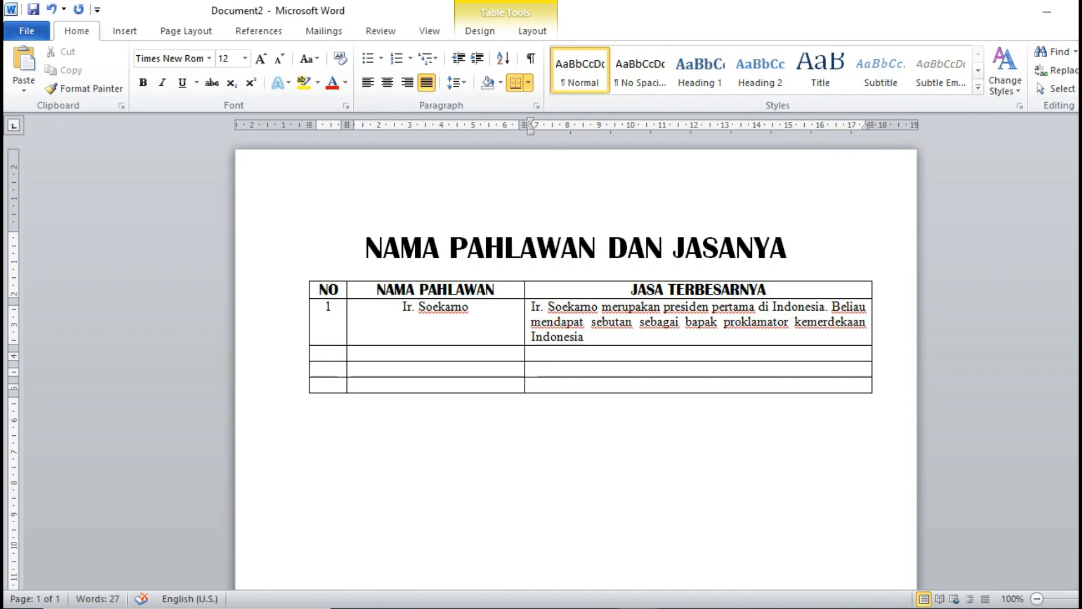
# Complete Ir. Soekarno's JASA TERBESARNYA text with "yang diselenggarakan pada tanggal 17 Agustus 1945.".
pyautogui.write('yang disele')
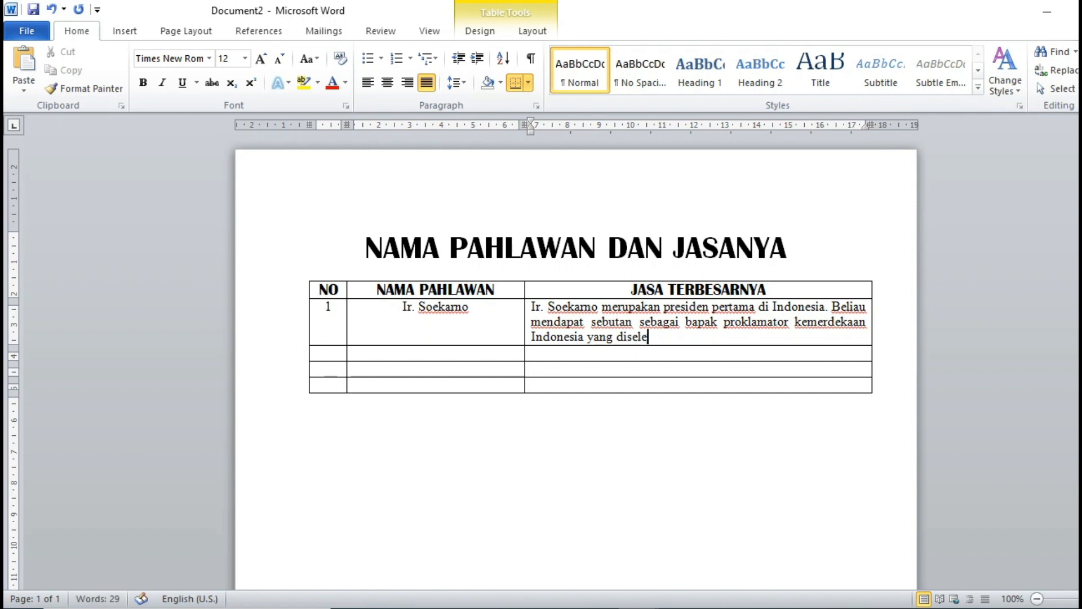
pyautogui.write('nggarakan')
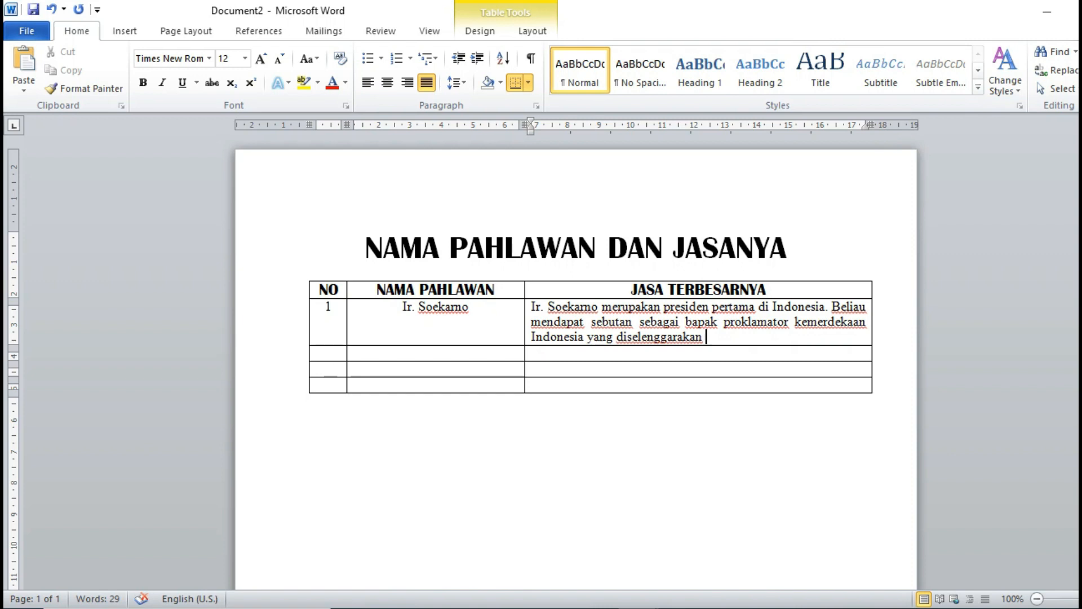
pyautogui.write(' pada tanggal ')
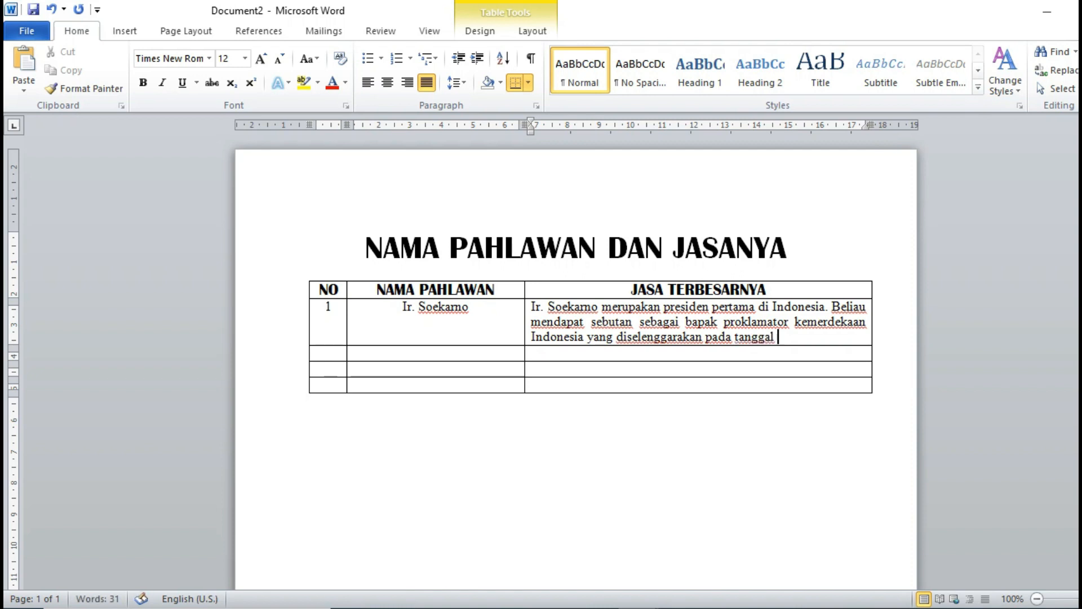
pyautogui.write('17 Agustus ')
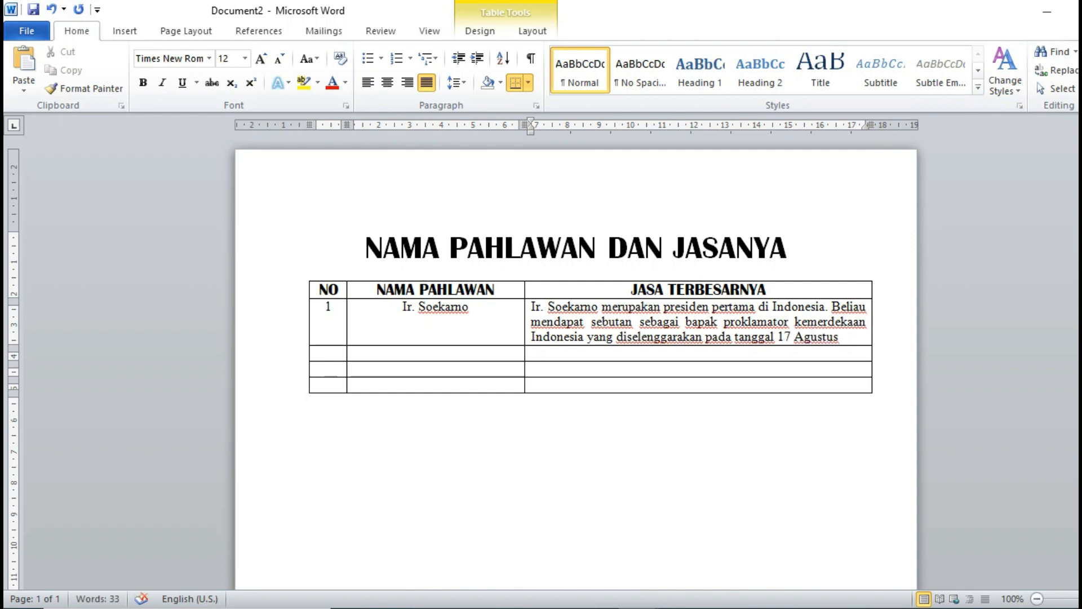
pyautogui.write('1945')
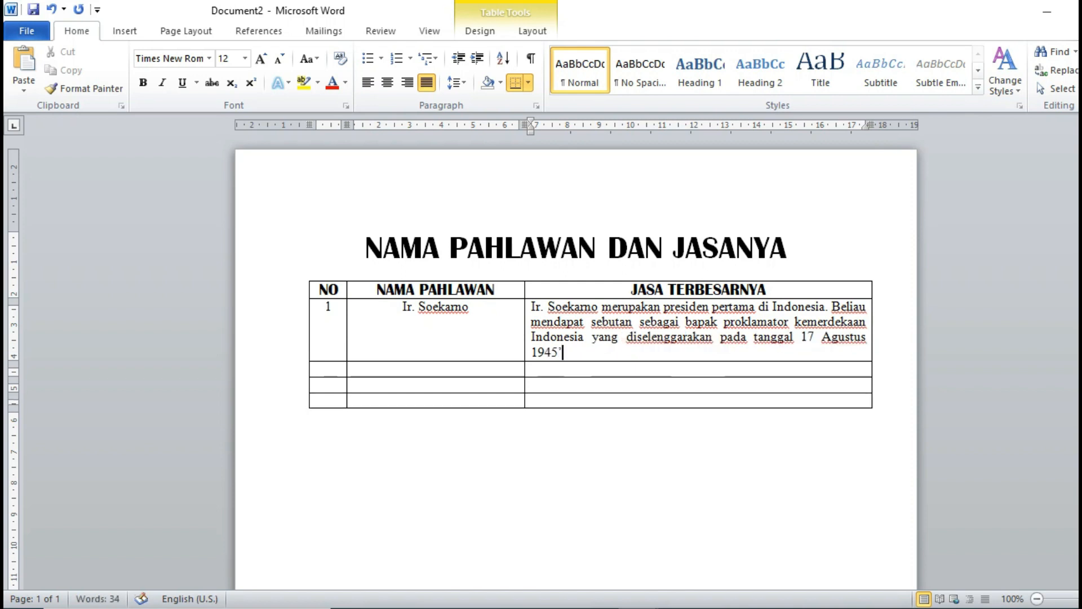
pyautogui.write('.')
pyautogui.press('Return')
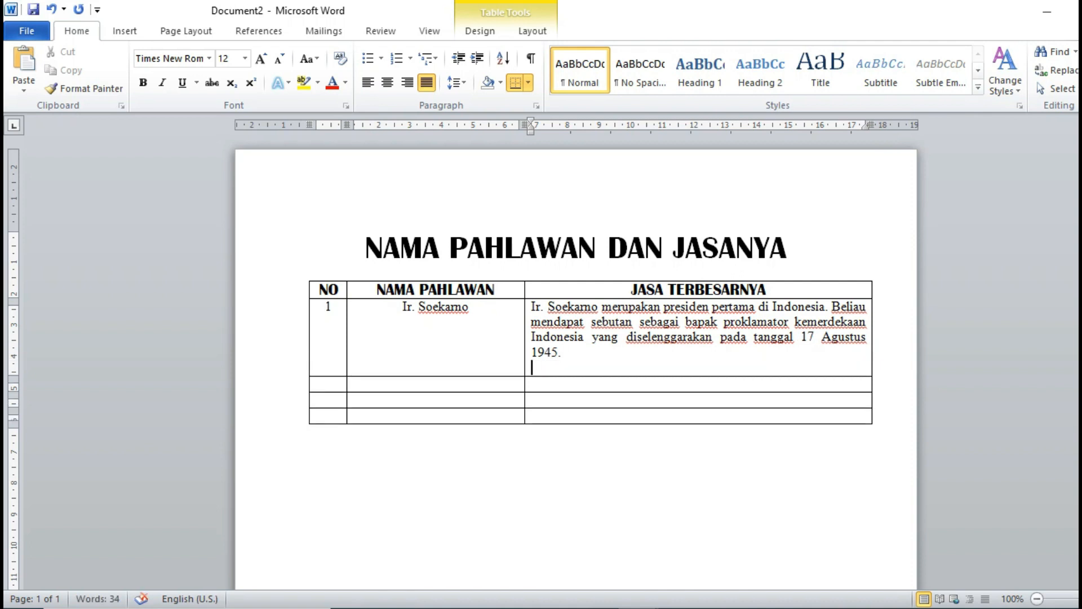
pyautogui.press('Return')
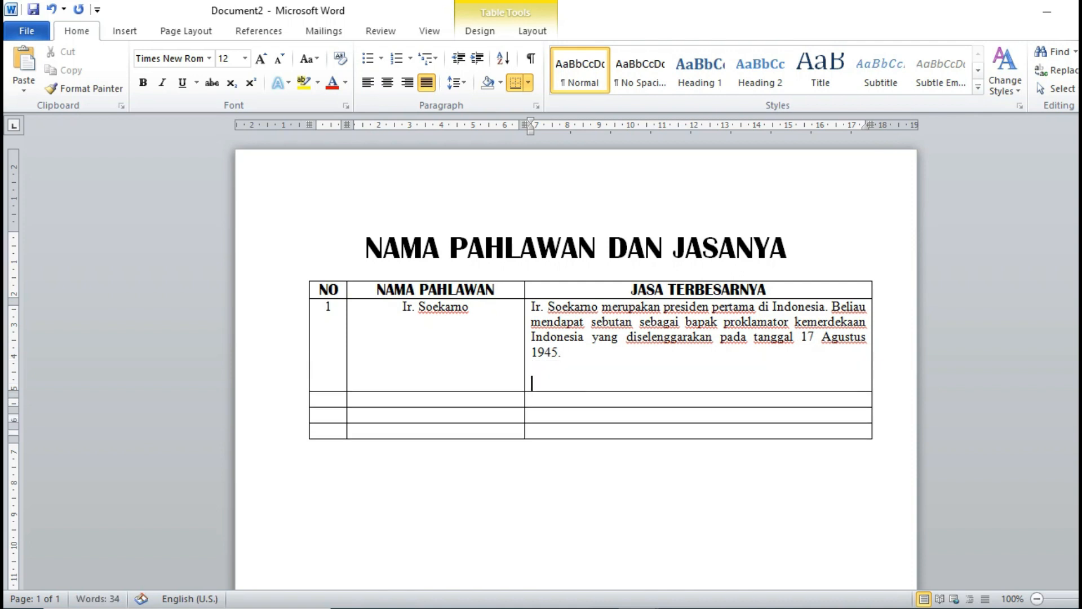
pyautogui.press('BackSpace')
pyautogui.press('BackSpace')
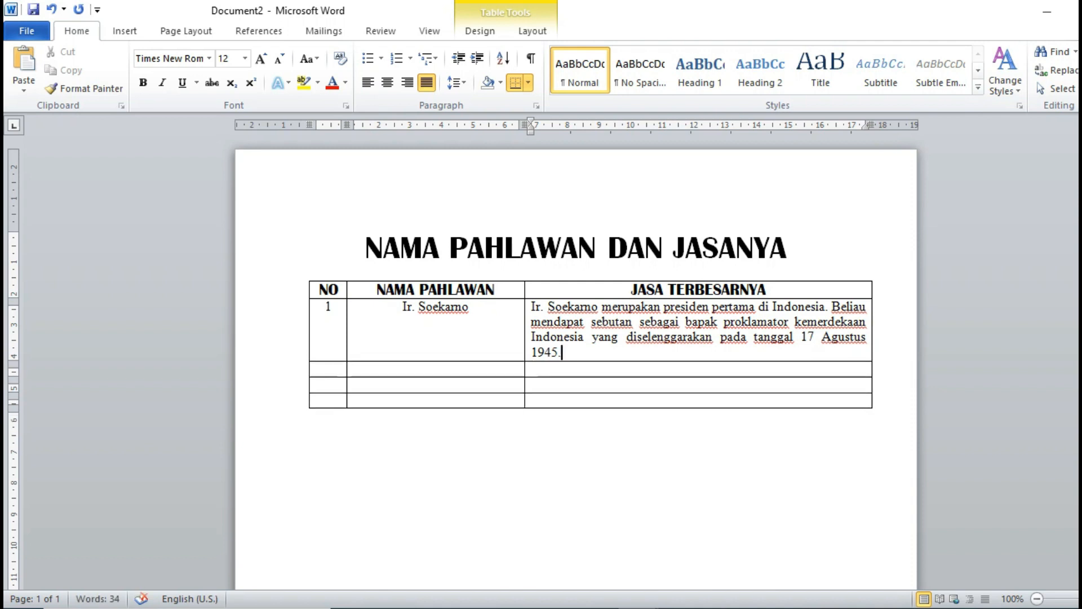
# Enter number 2 and the hero name "Cut Nyak dhien" in the second row below the table header.
pyautogui.click(335, 369)
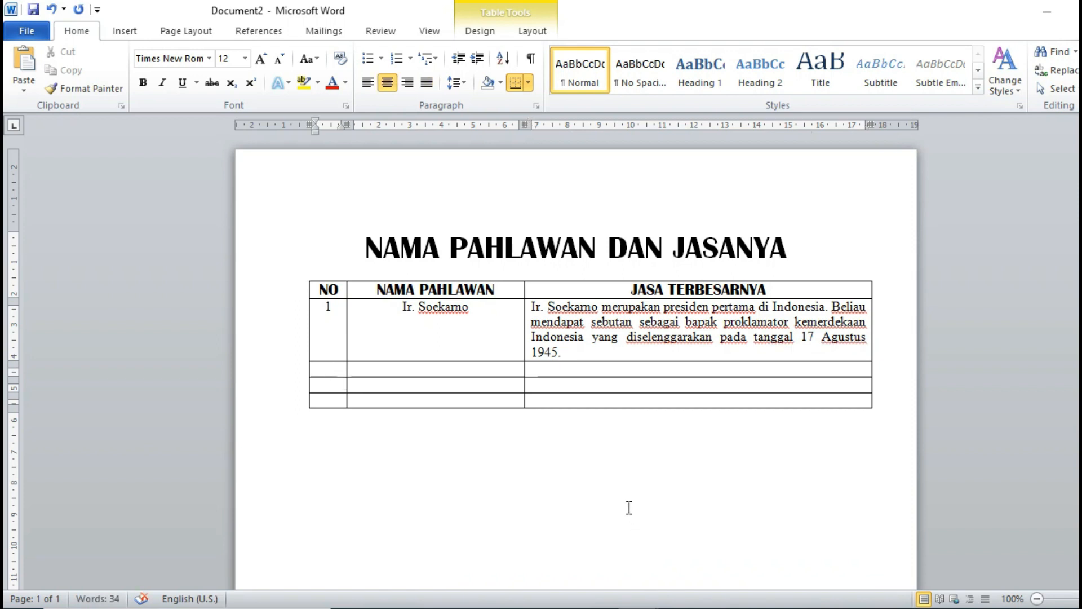
pyautogui.write('2')
pyautogui.press('Tab')
pyautogui.write('cut ')
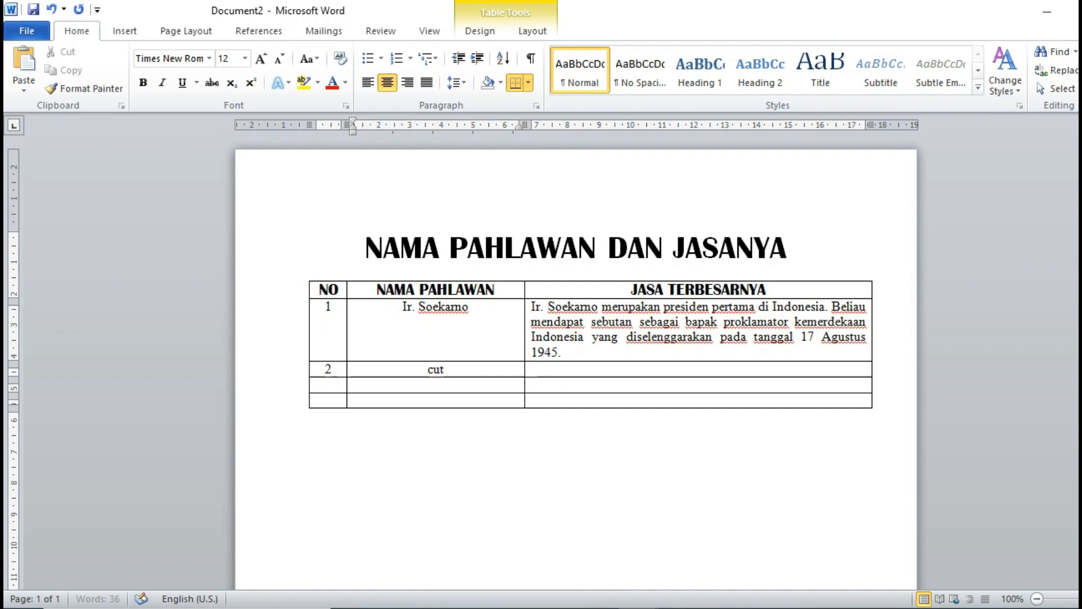
pyautogui.write('Nyak dhi')
pyautogui.write('en')
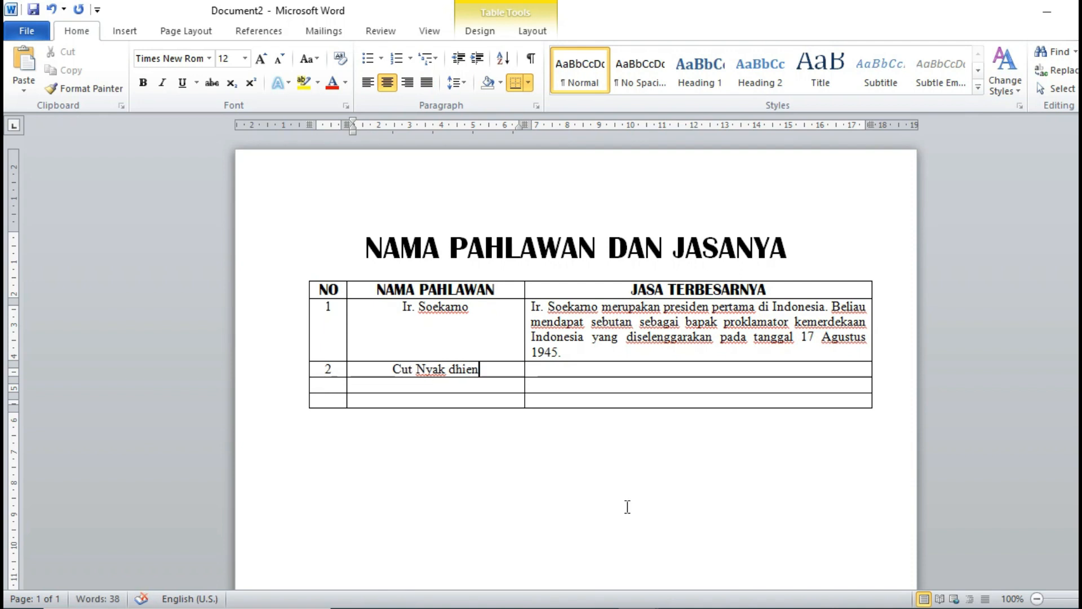
# Enter "Cut Nyak dhien adalah salah satu pahlawan wanita" in the second row's JASA TERBESARNYA cell.
pyautogui.press('Tab')
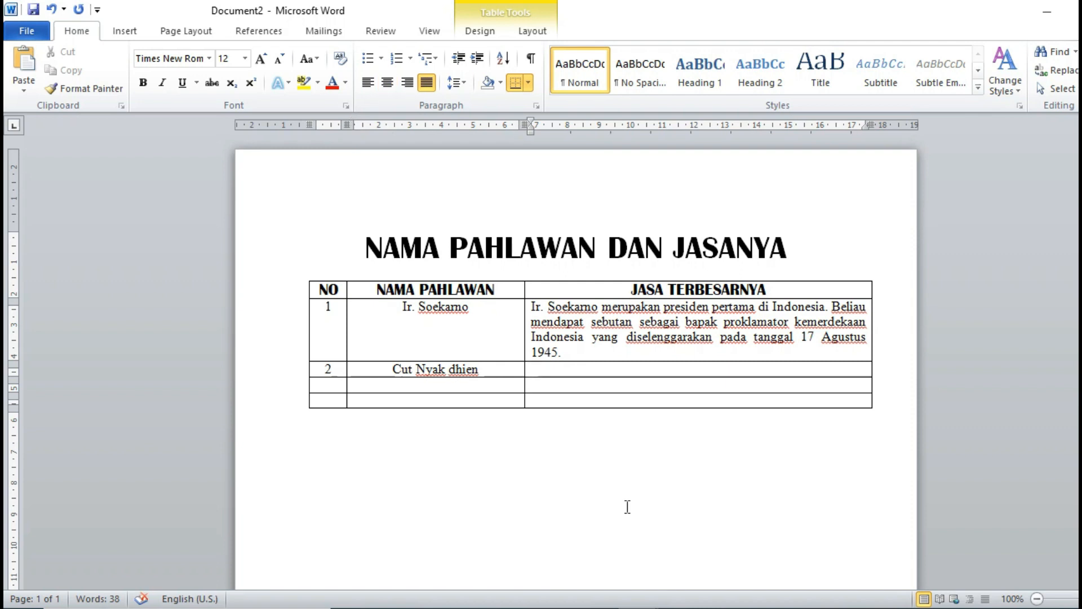
pyautogui.write('Cut Nyak')
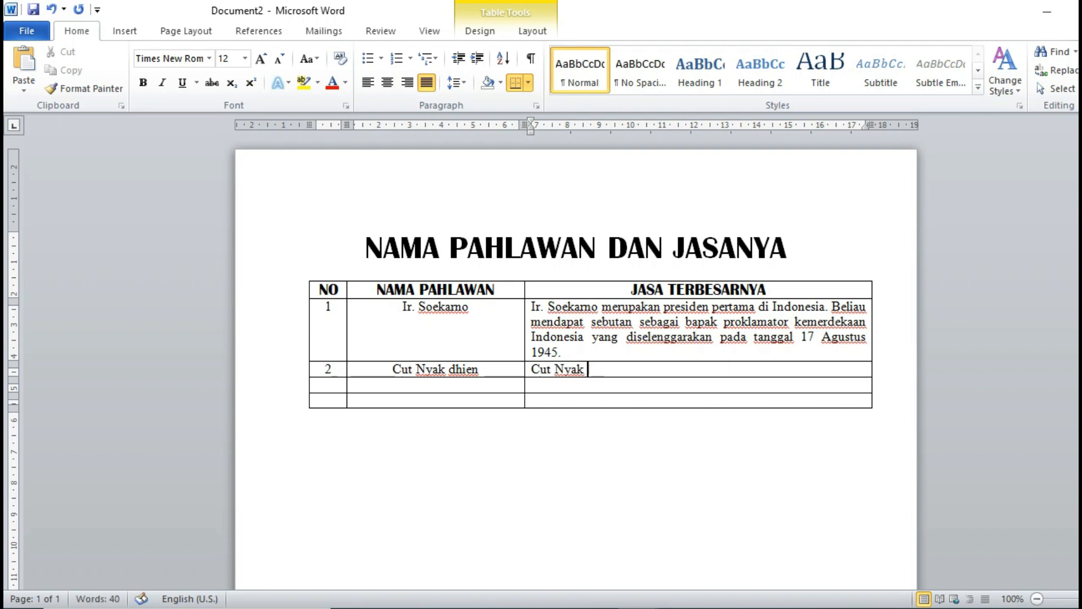
pyautogui.write(' dhien adal')
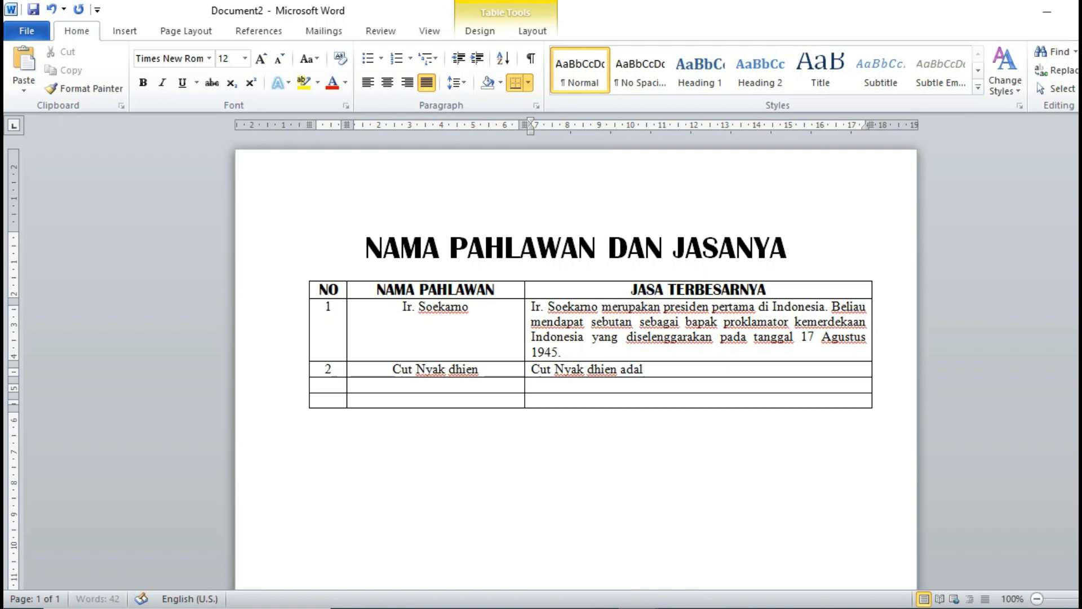
pyautogui.write('ah salah ')
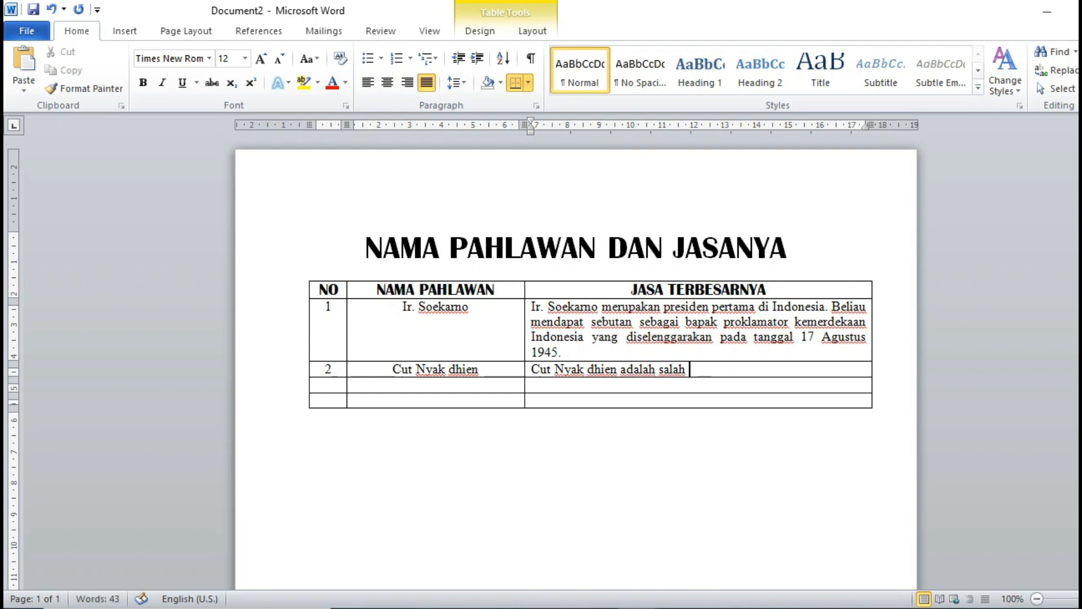
pyautogui.write('satu')
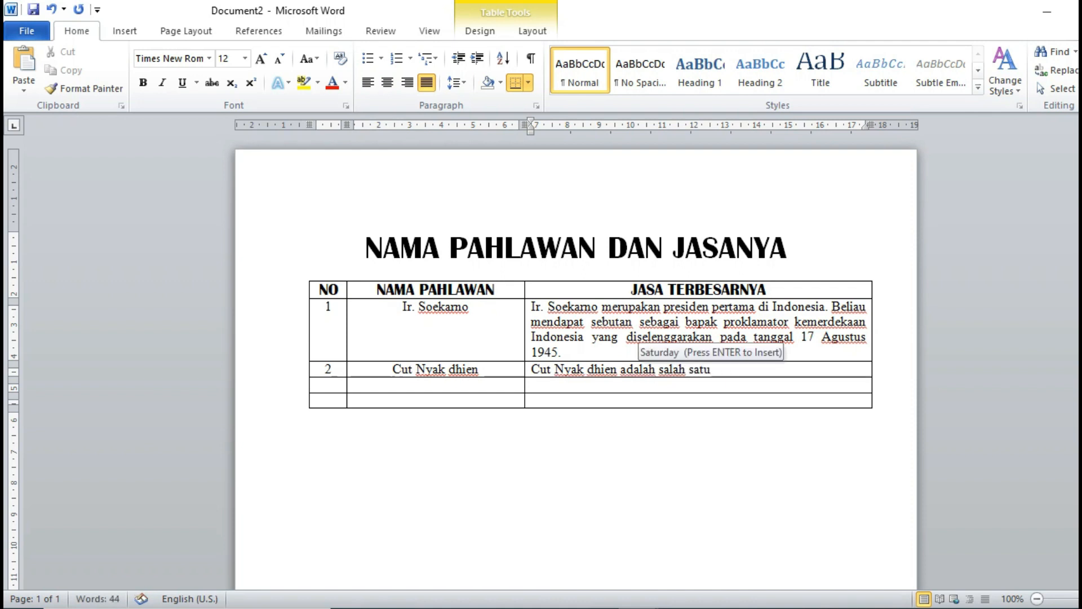
pyautogui.write(' pahlawan wanita')
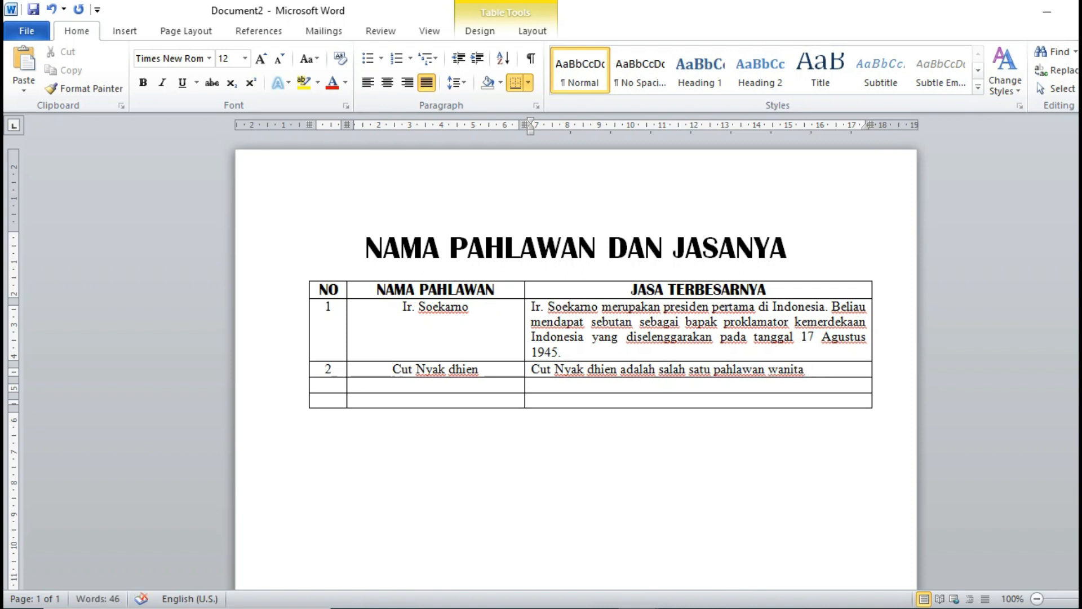
# Continue the description of Cut Nyak dhien with "yang memiliki semangat perjuangan untuk".
pyautogui.write('yang memiliki semnat')
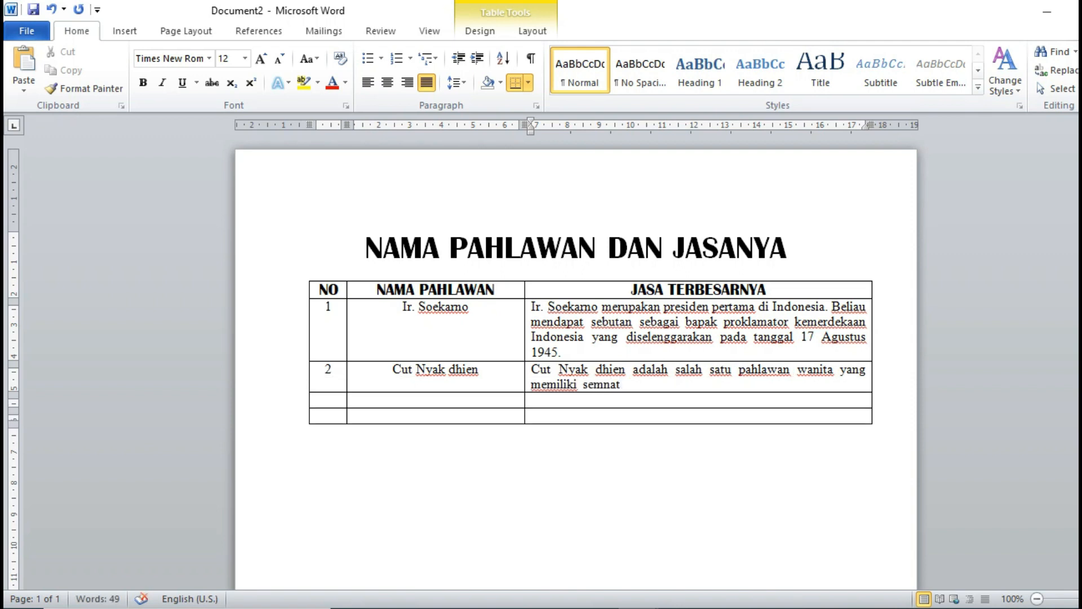
pyautogui.press('BackSpace')
pyautogui.press('BackSpace')
pyautogui.press('BackSpace')
pyautogui.write('angat')
pyautogui.write('perju')
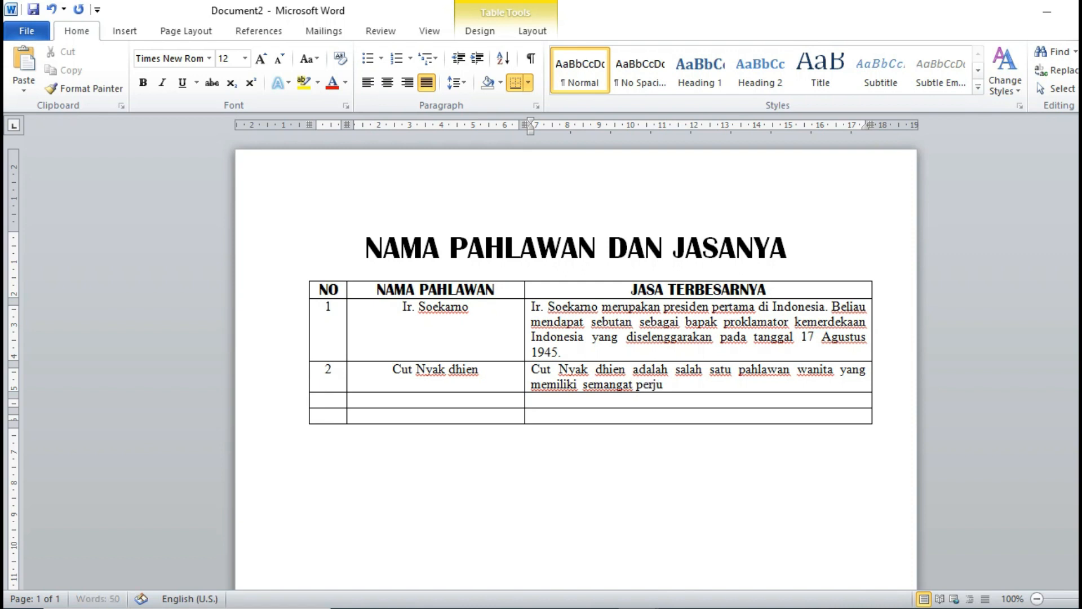
pyautogui.write('angan untuk m')
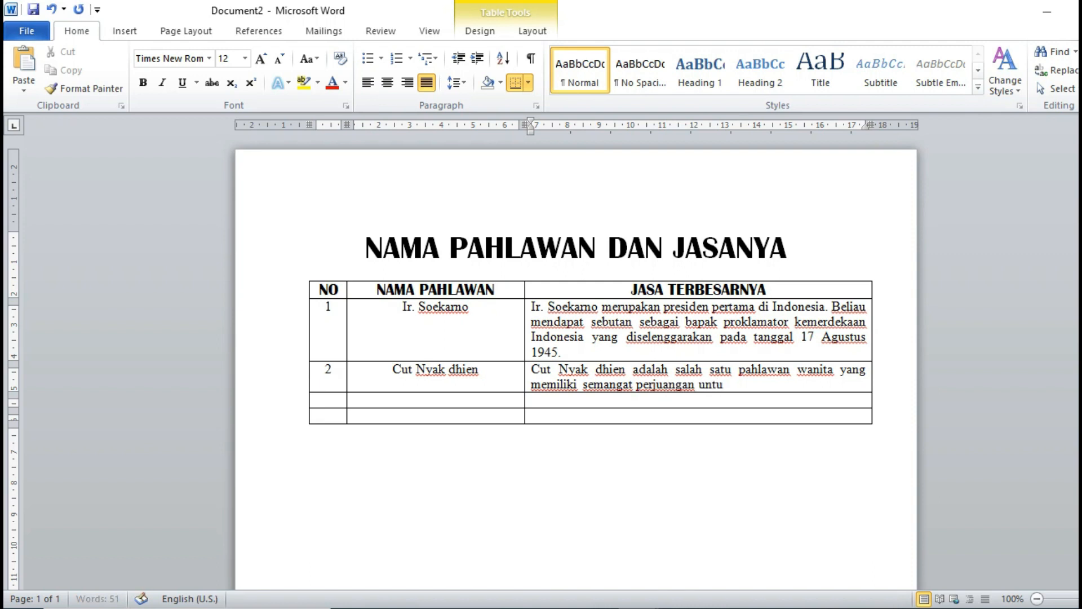